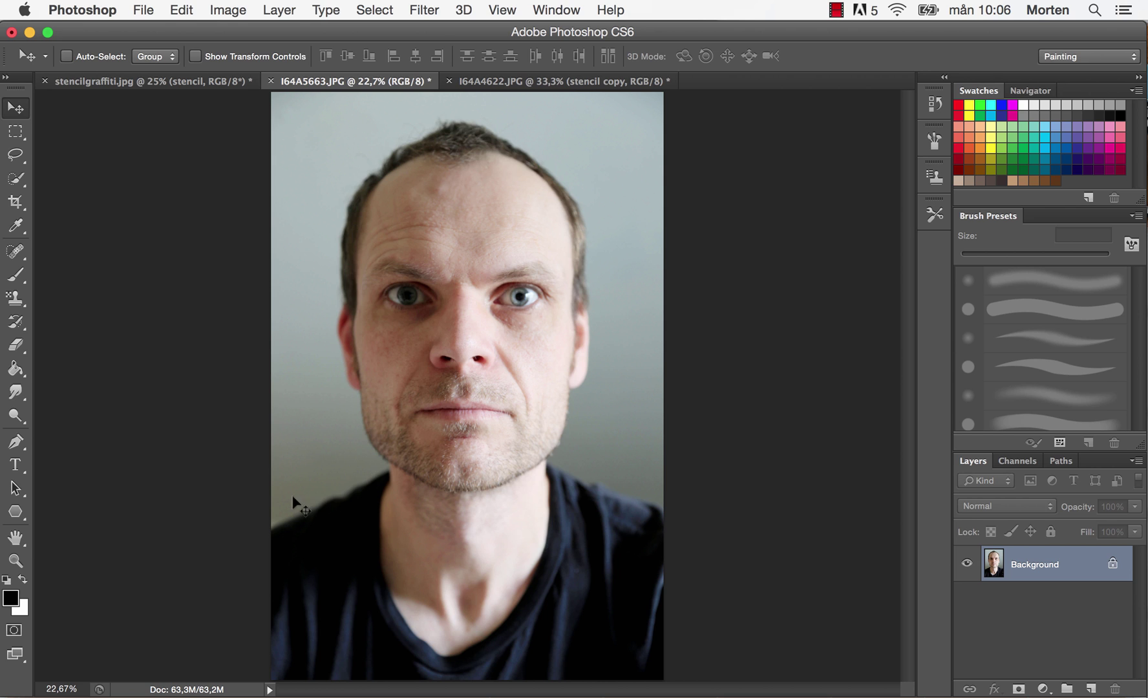
Duplicate the Background layer as Background copy
right_click(1028, 564)
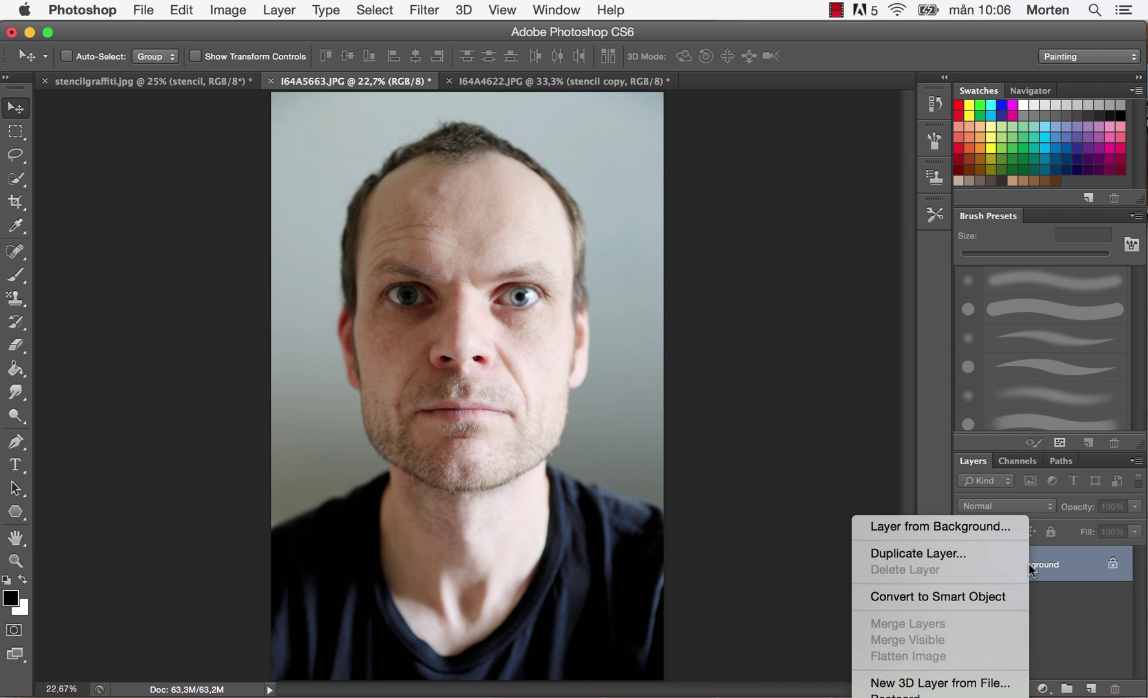
left_click(966, 553)
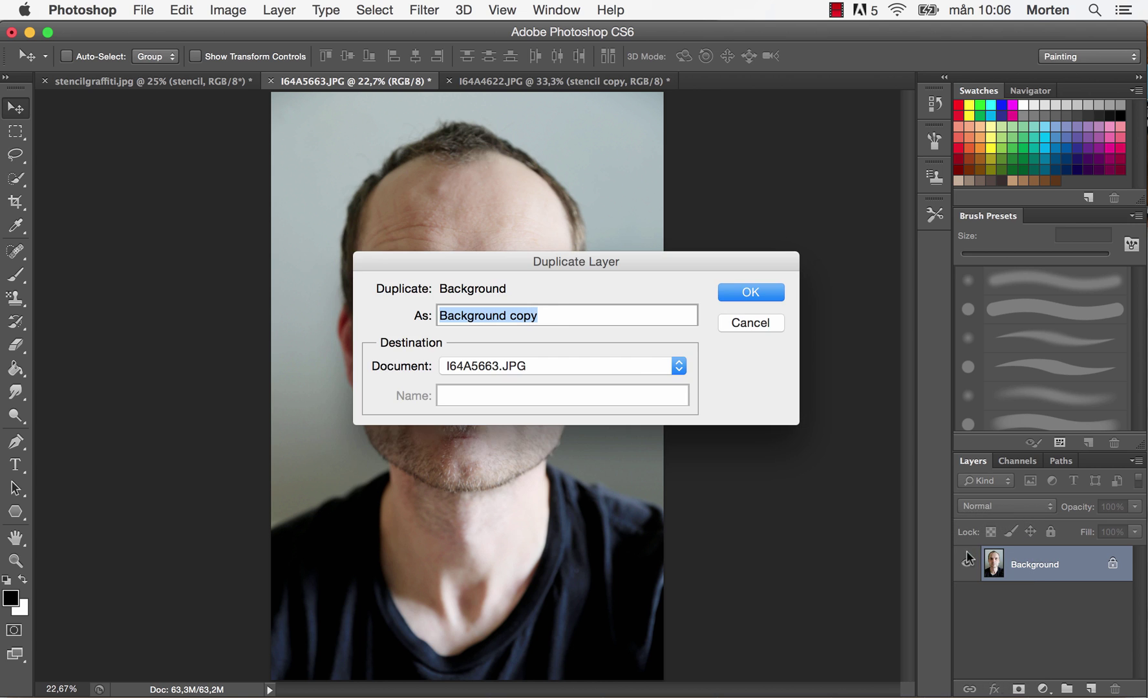
left_click(748, 294)
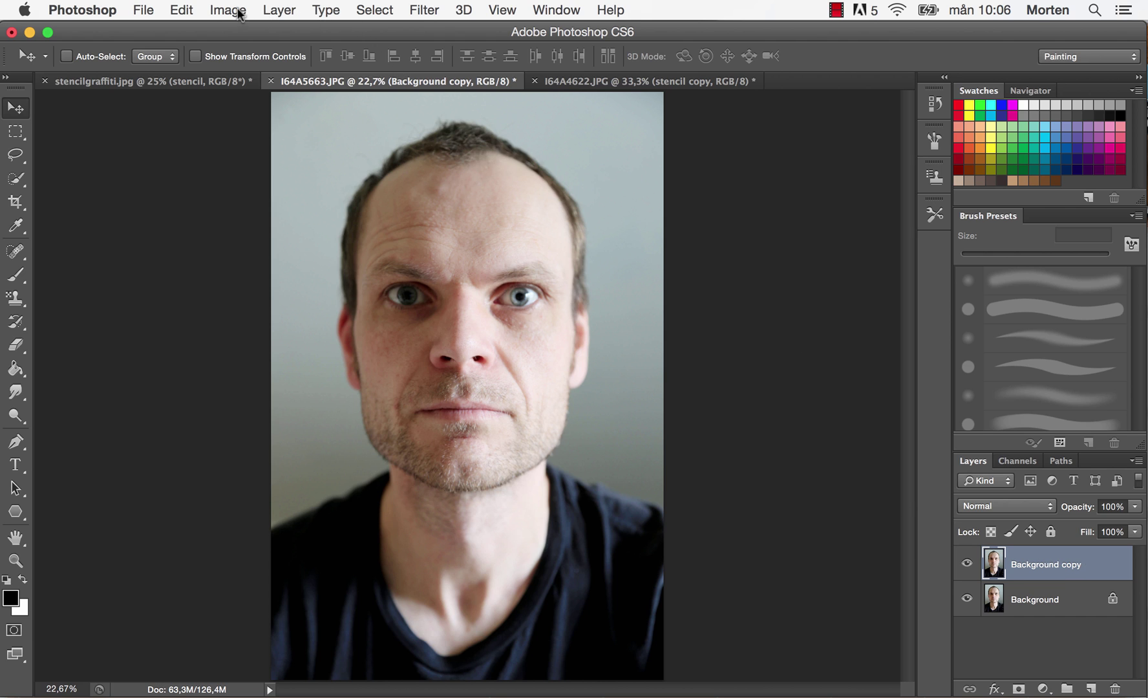
Open the Filter Gallery and zoom its preview out until the whole face shows
left_click(423, 11)
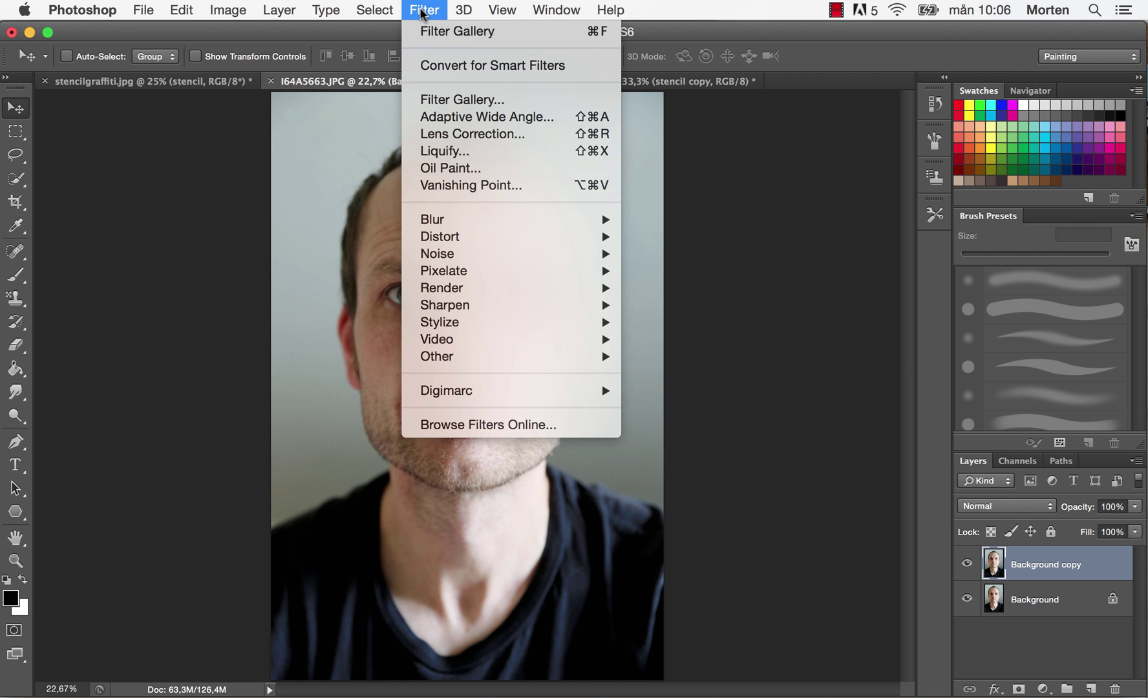
left_click(444, 100)
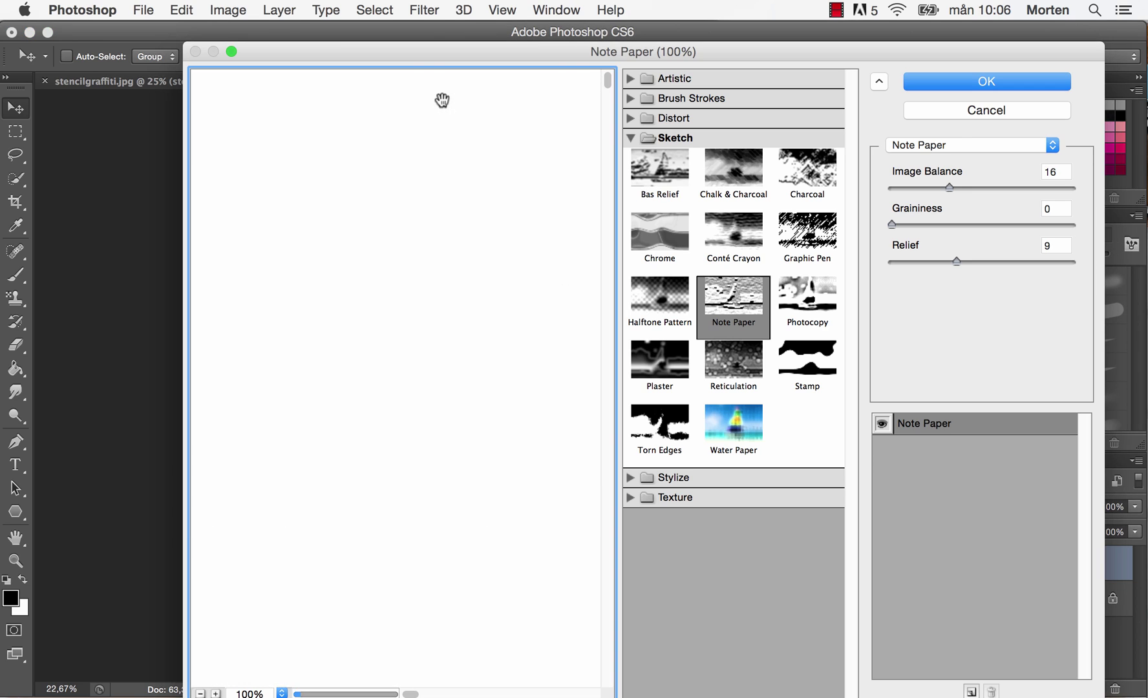
left_click(201, 693)
left_click(201, 694)
left_click(201, 693)
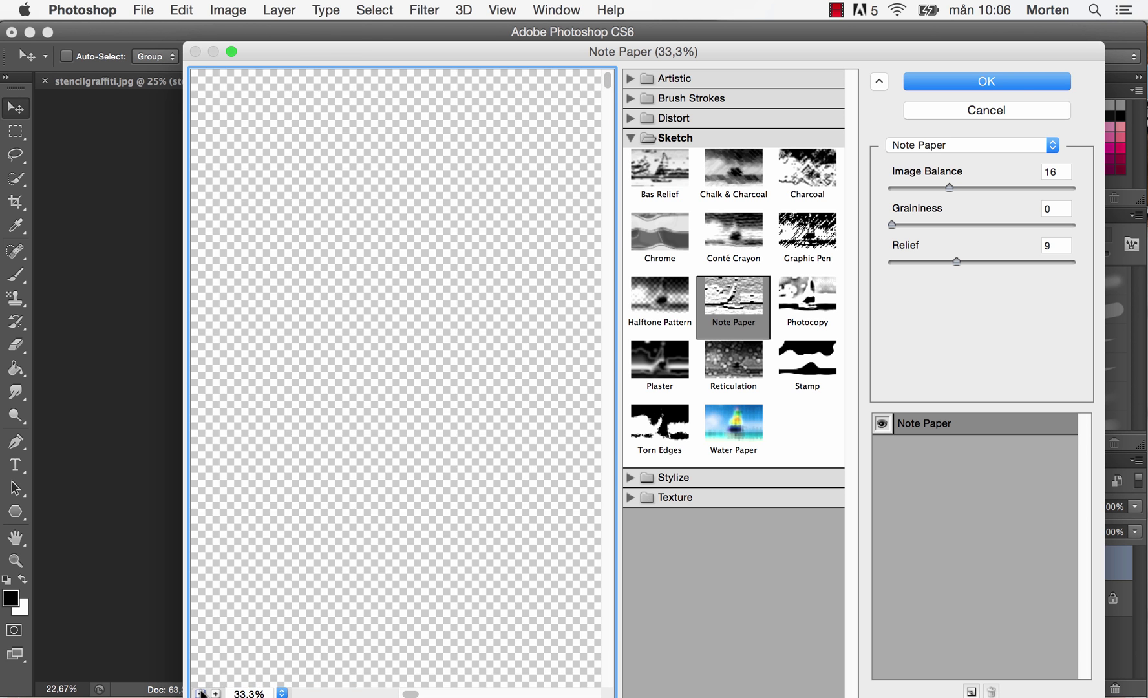
left_click(201, 694)
left_click(201, 693)
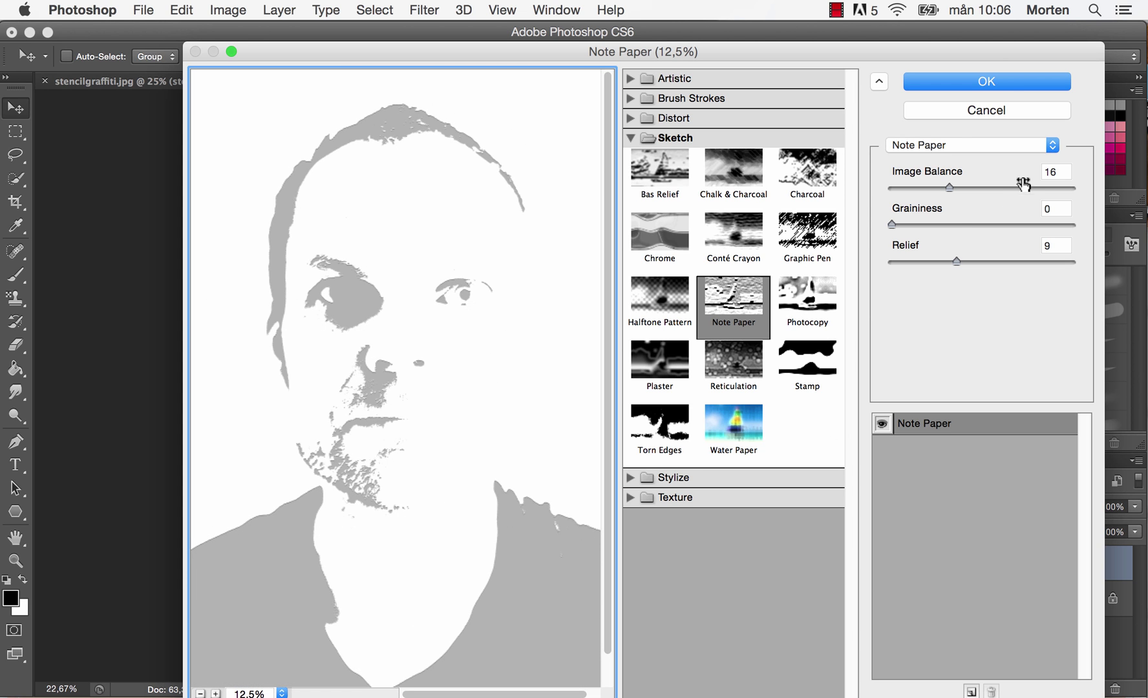
Try the Stamp and Torn Edges effects, then return to Note Paper
left_click(811, 357)
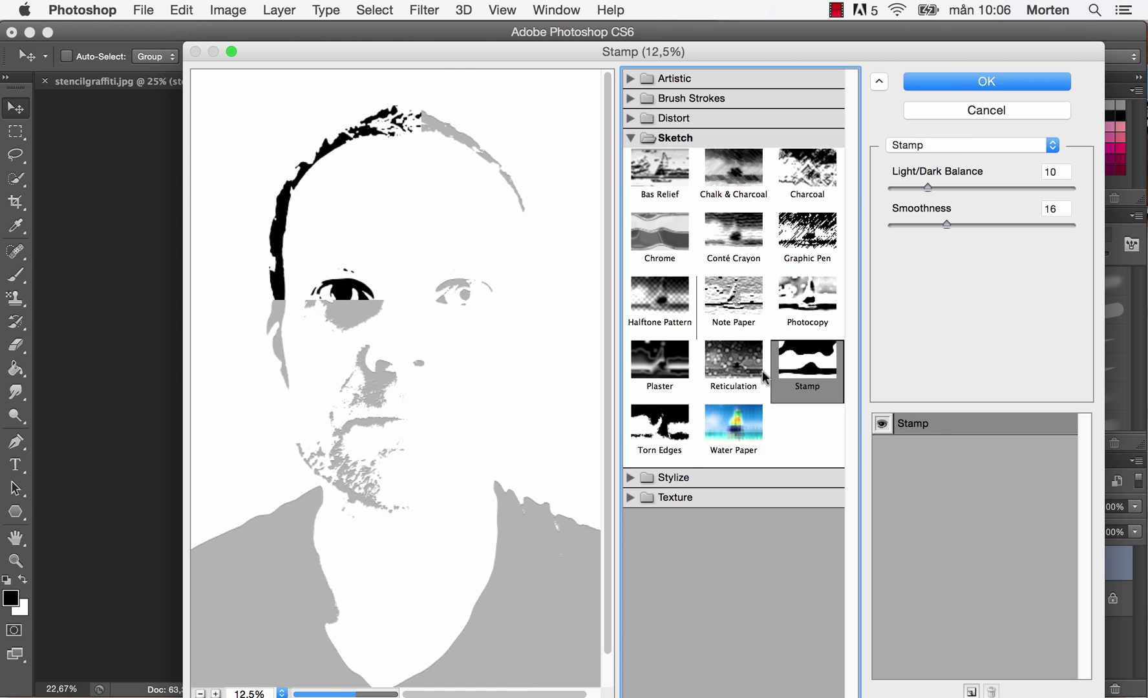
left_click(641, 446)
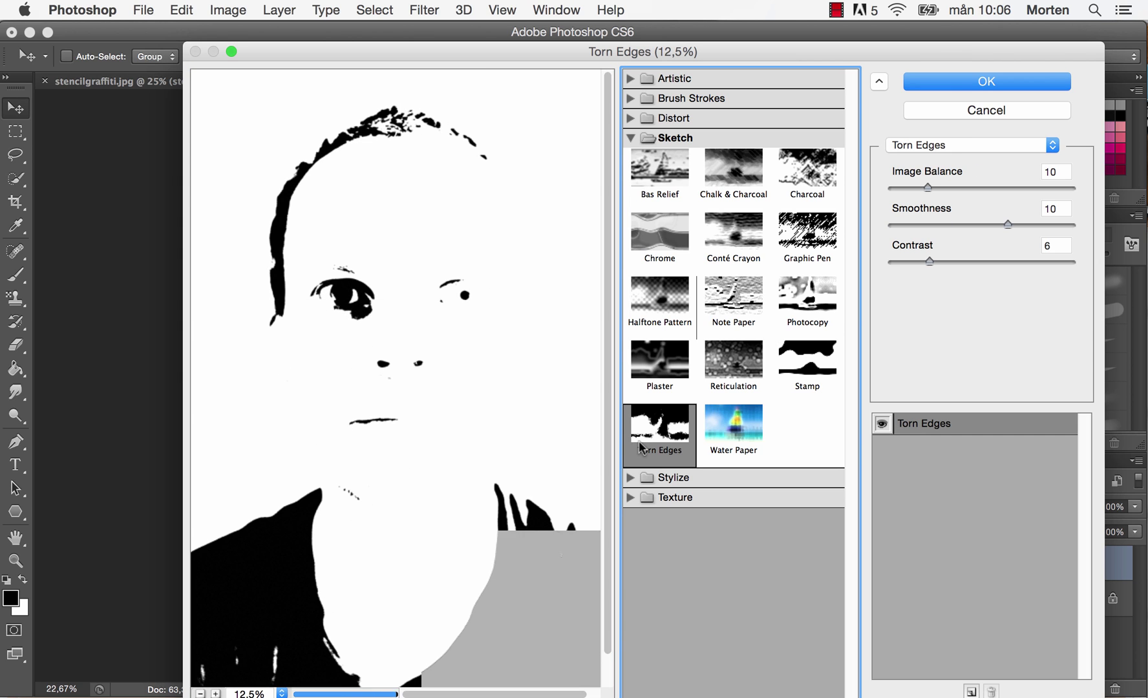
left_click(740, 303)
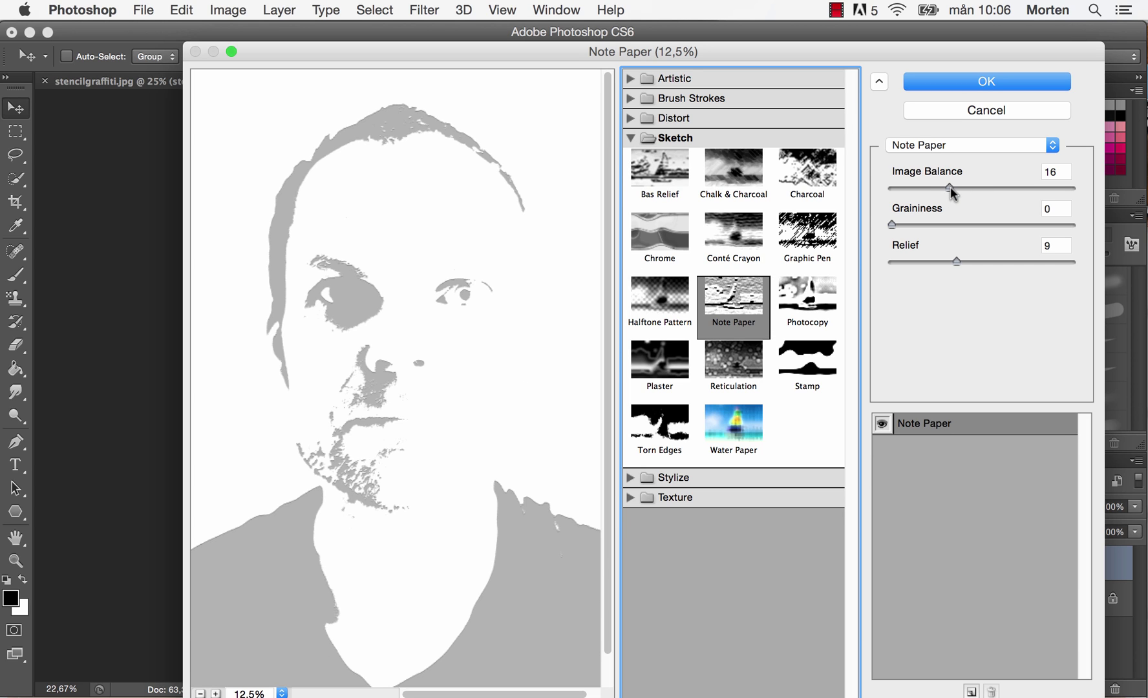
Move Note Paper's Image Balance down, back up to 16, and finally settle on 9
left_click_drag(950, 187, 926, 193)
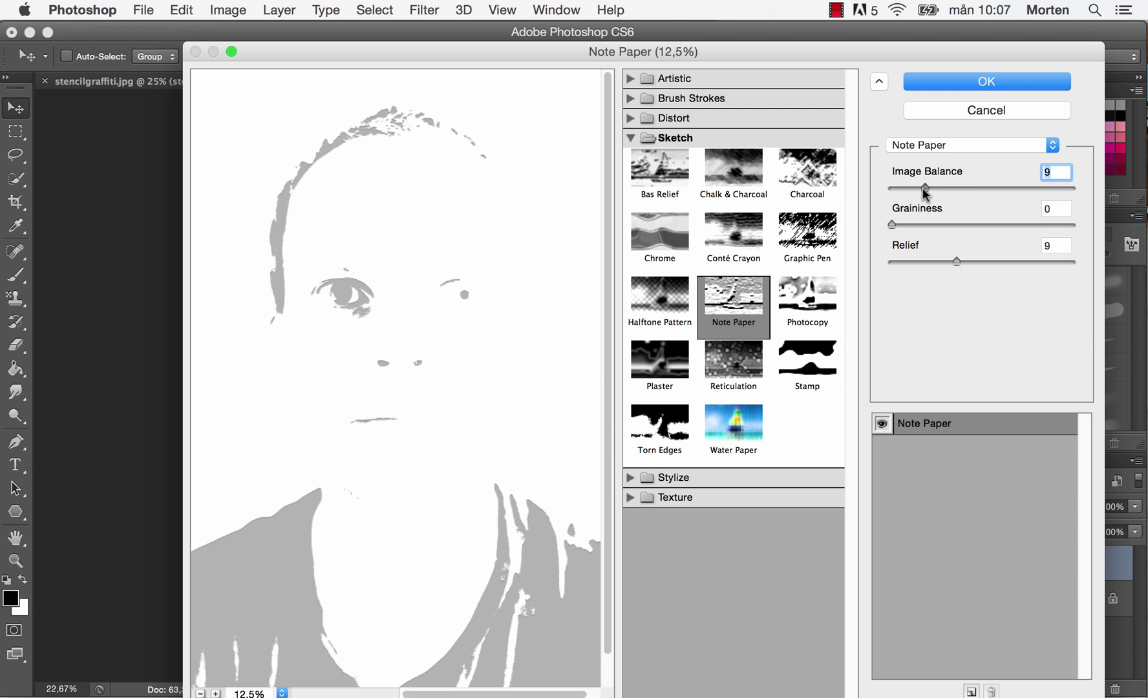
left_click_drag(921, 187, 981, 192)
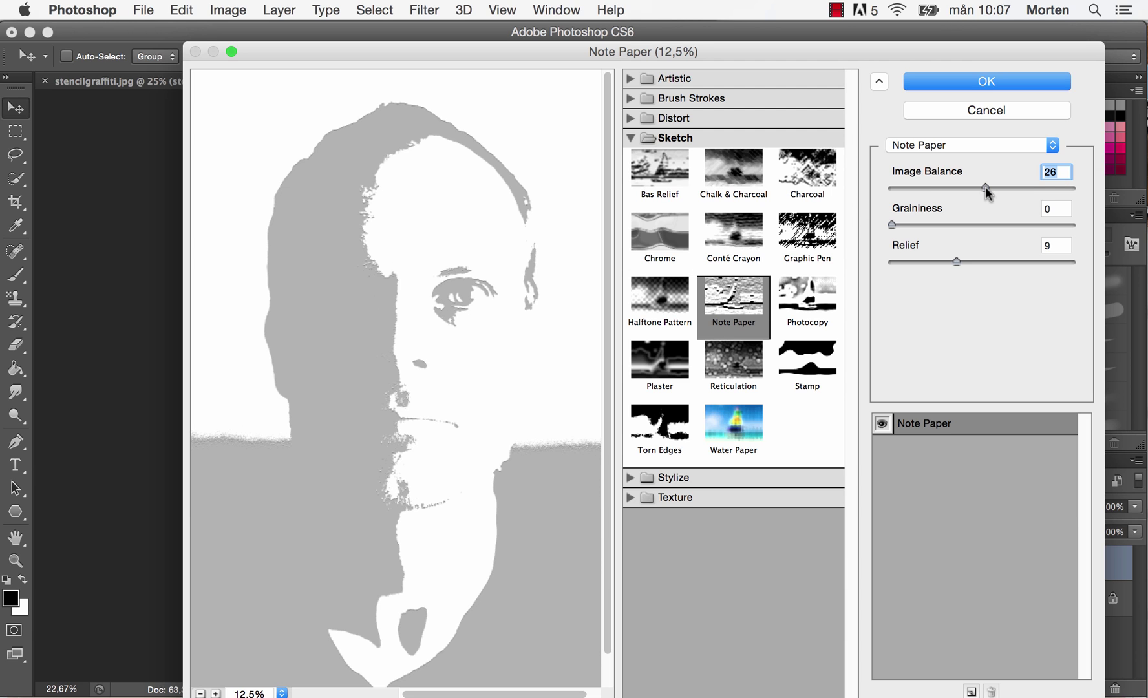
left_click_drag(985, 187, 923, 195)
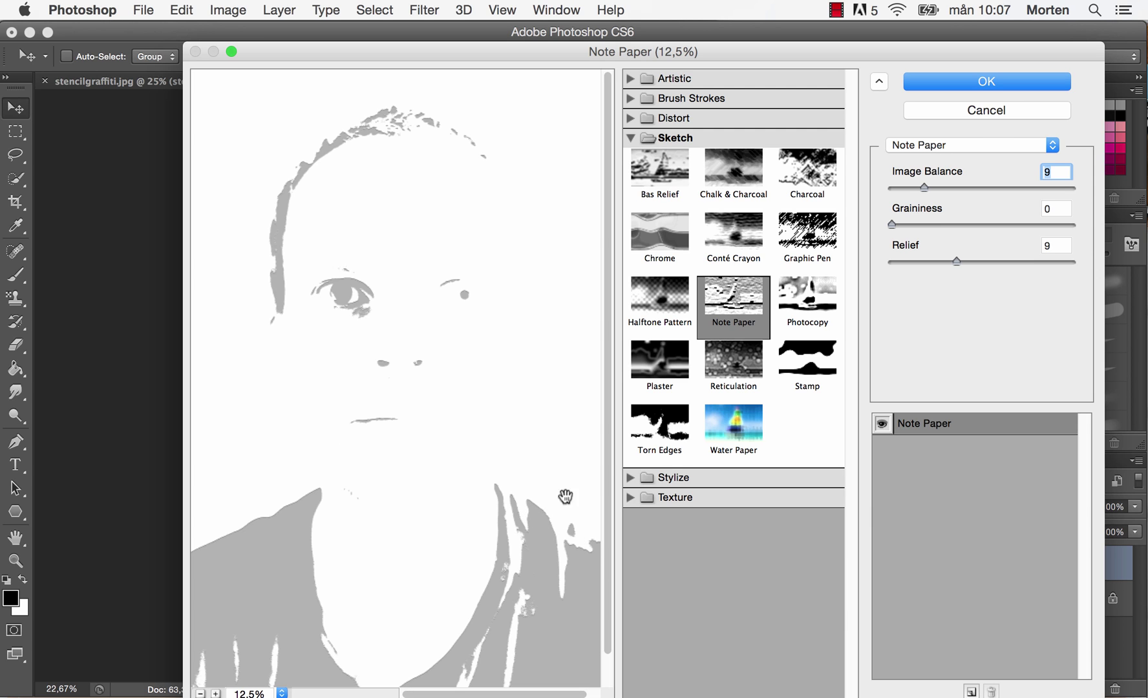
Apply Note Paper to Background copy, duplicate Background as Background copy 2, and hide Background copy
left_click(992, 83)
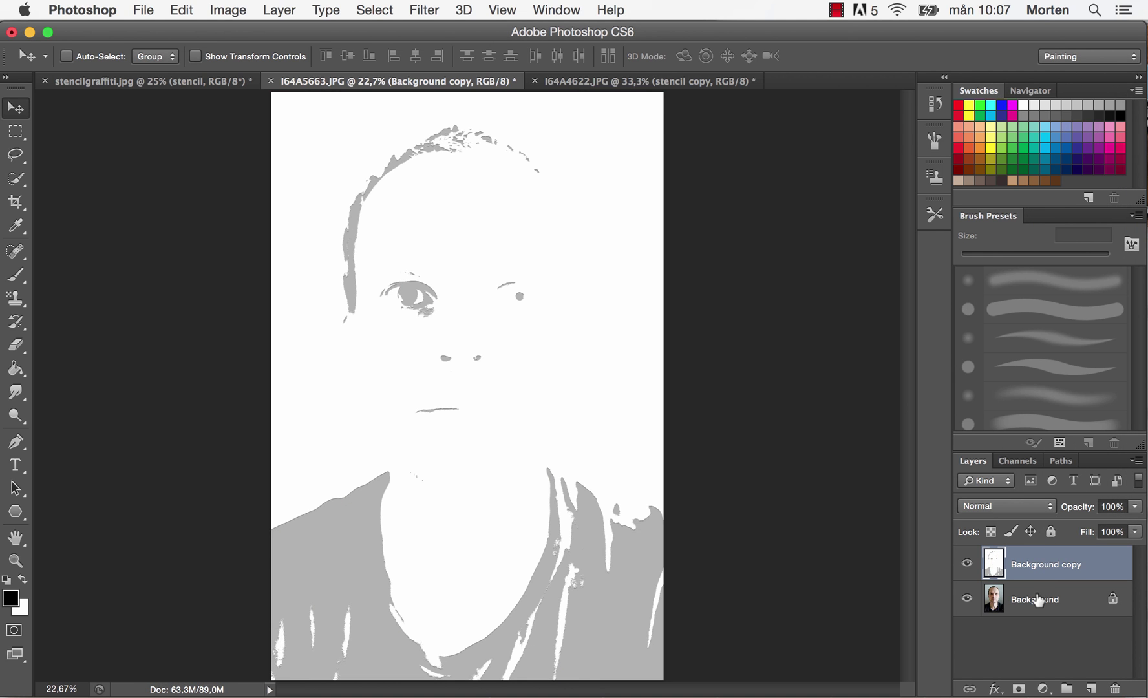
right_click(1036, 592)
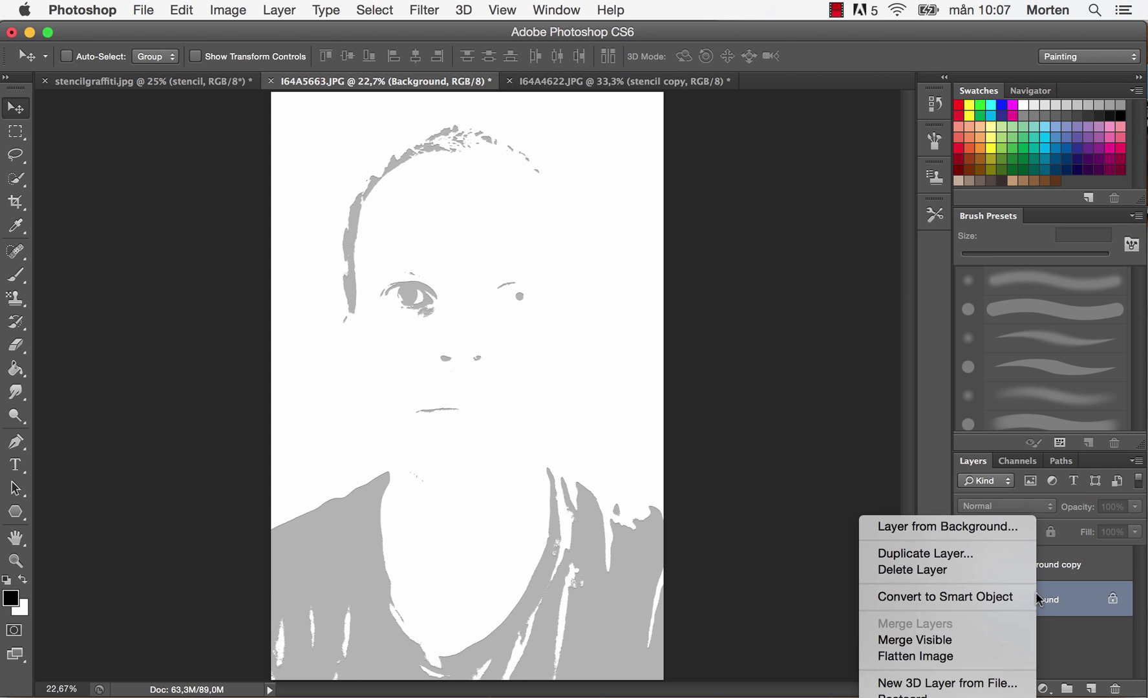
left_click(953, 553)
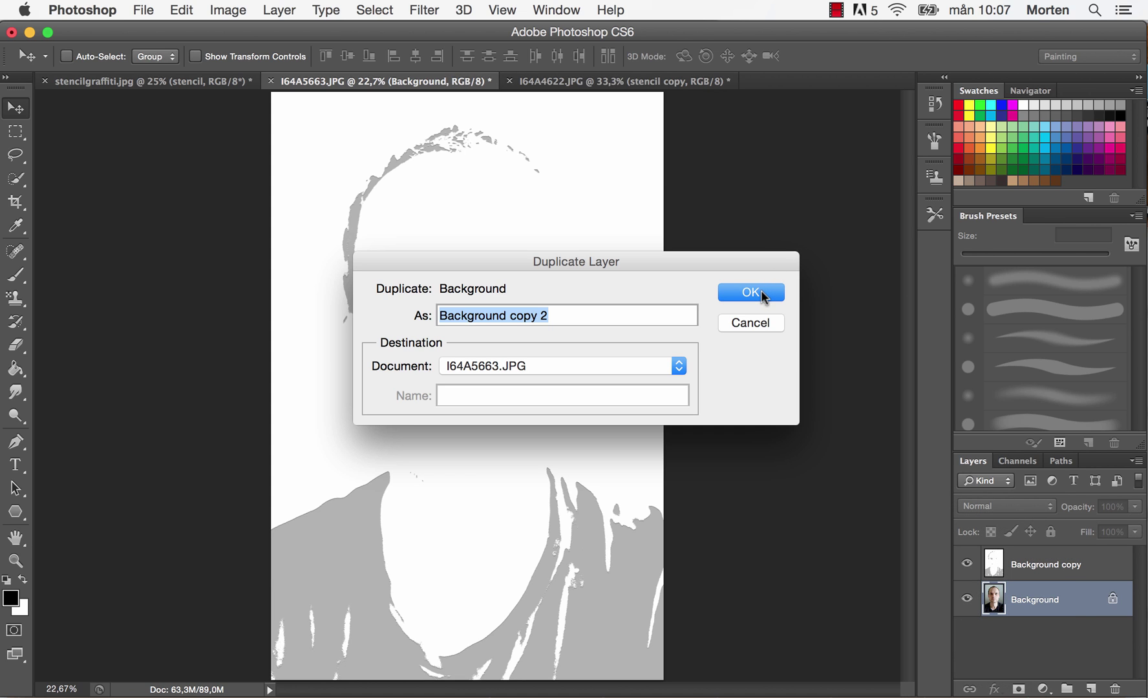
left_click(761, 291)
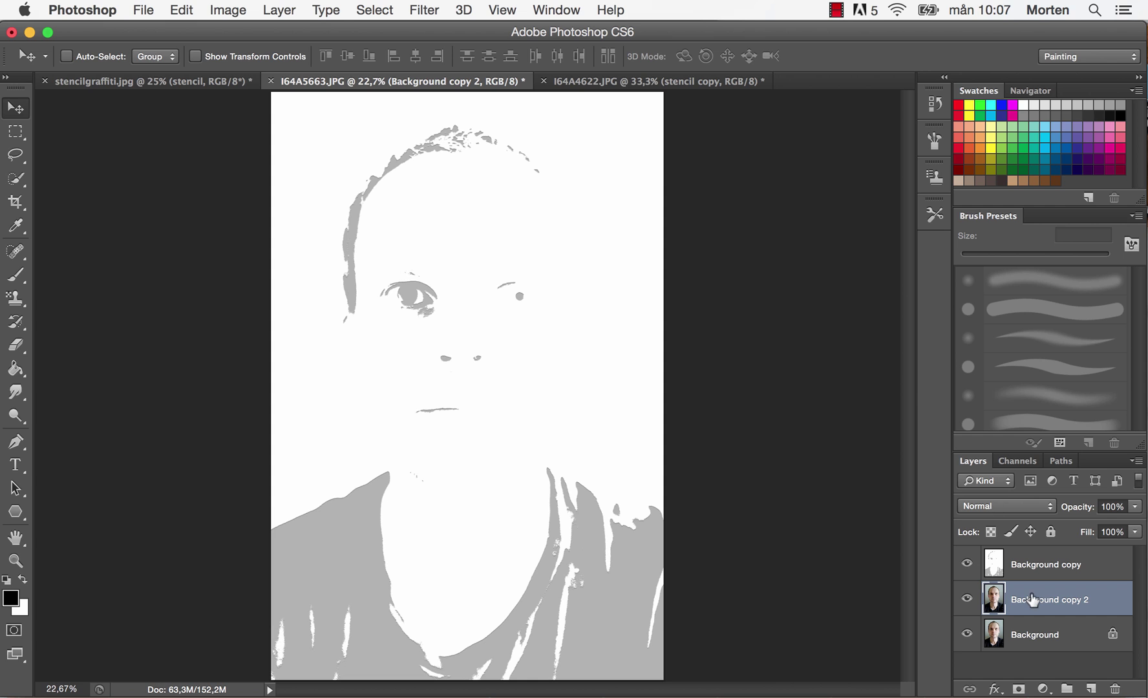
left_click(967, 563)
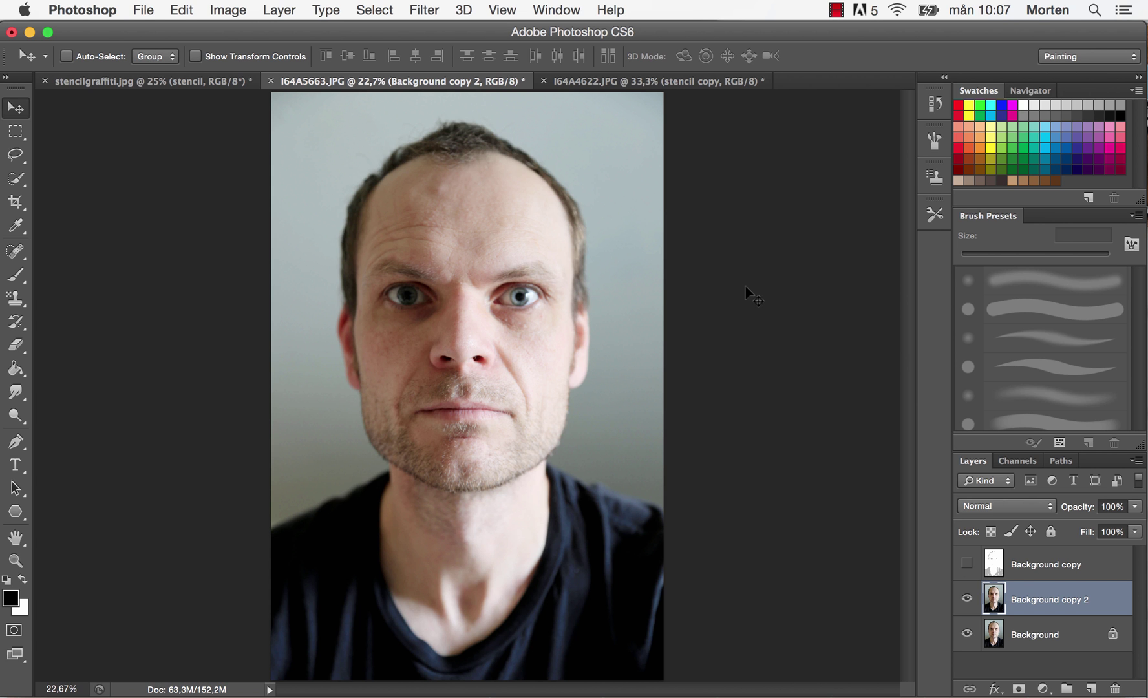
Apply Note Paper at Image Balance 16 to Background copy 2 from the Filter Gallery
left_click(430, 11)
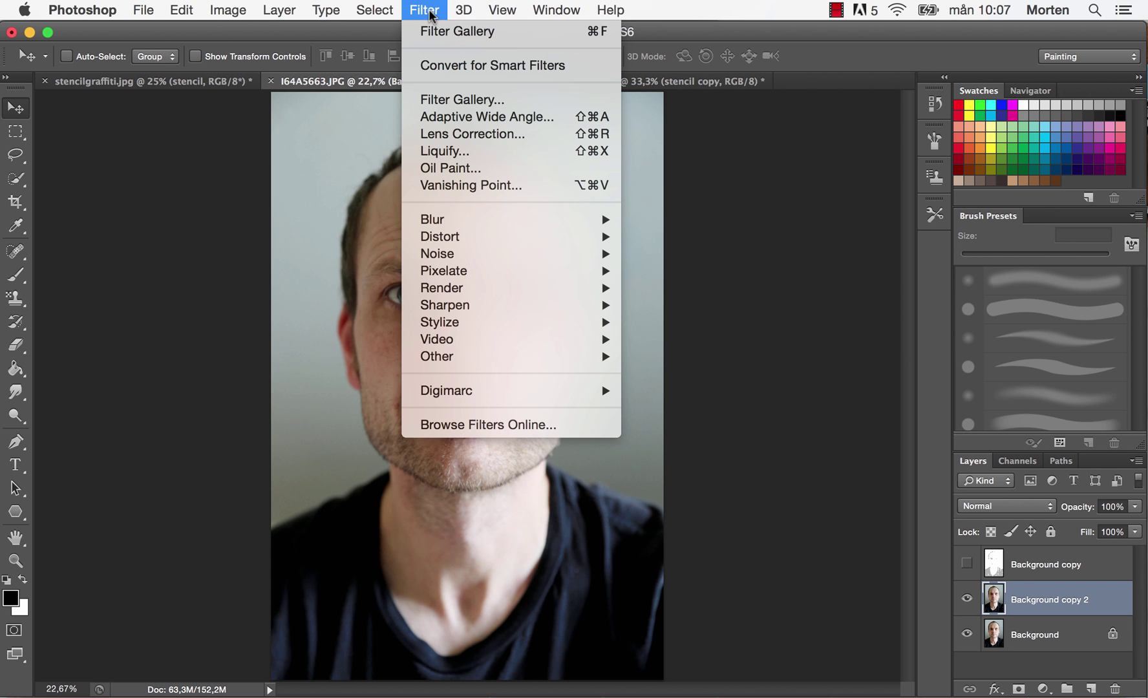
left_click(441, 104)
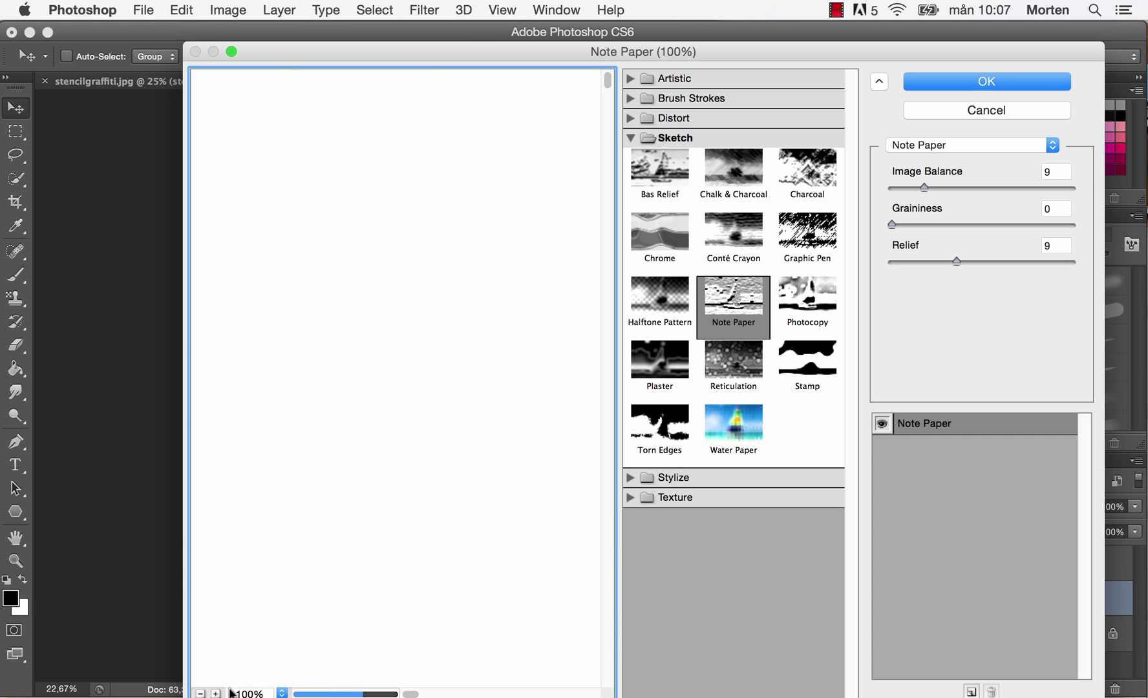
left_click(200, 692)
left_click(201, 692)
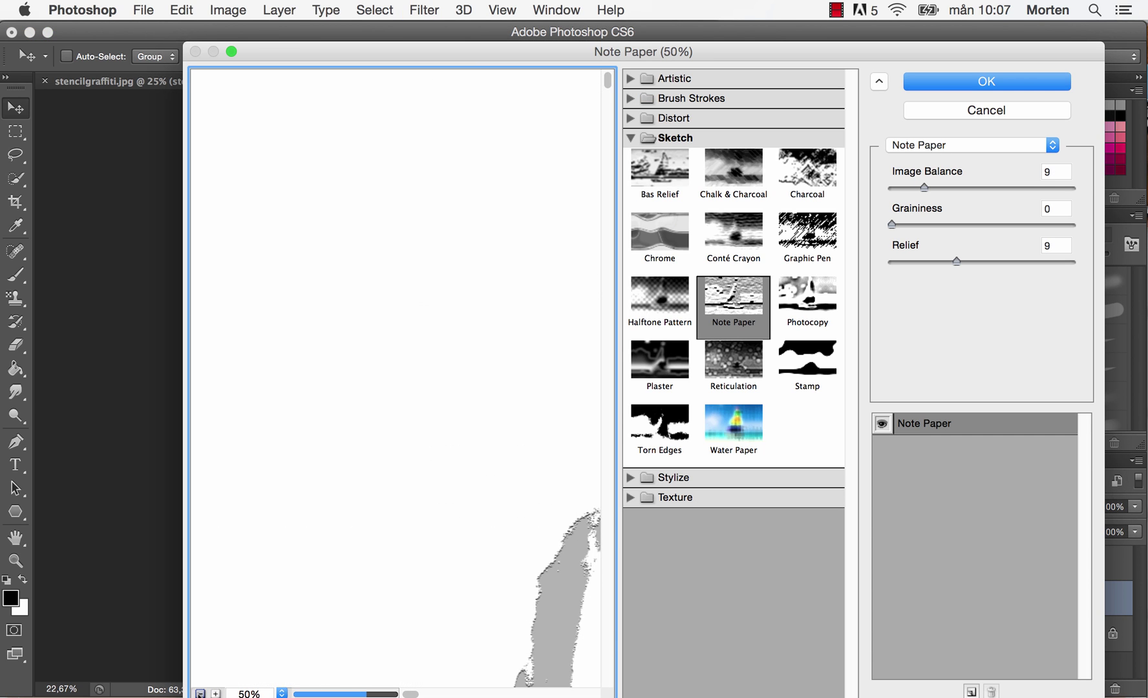
left_click(200, 693)
left_click(200, 693)
left_click(201, 693)
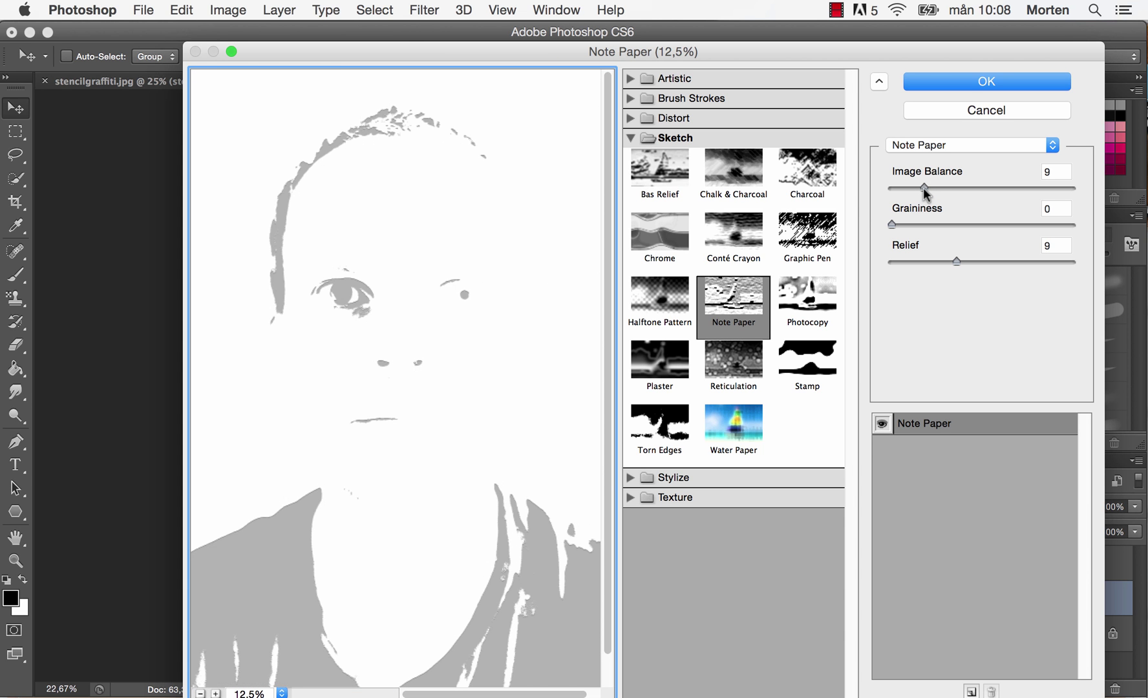
left_click_drag(924, 188, 948, 188)
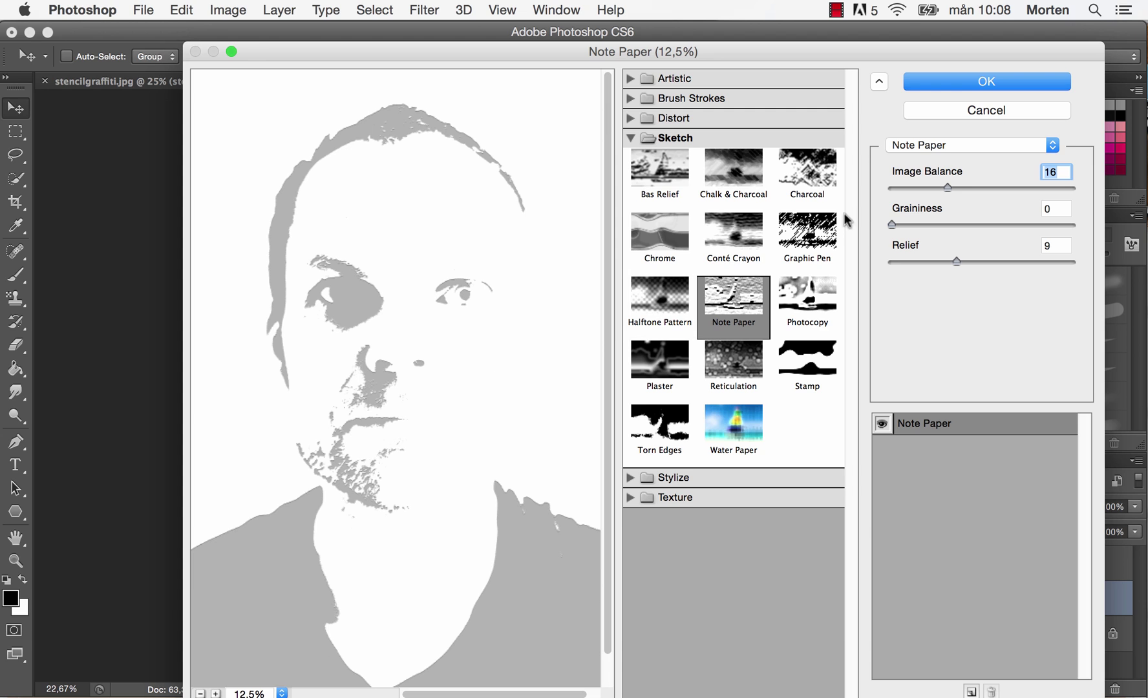
left_click(983, 82)
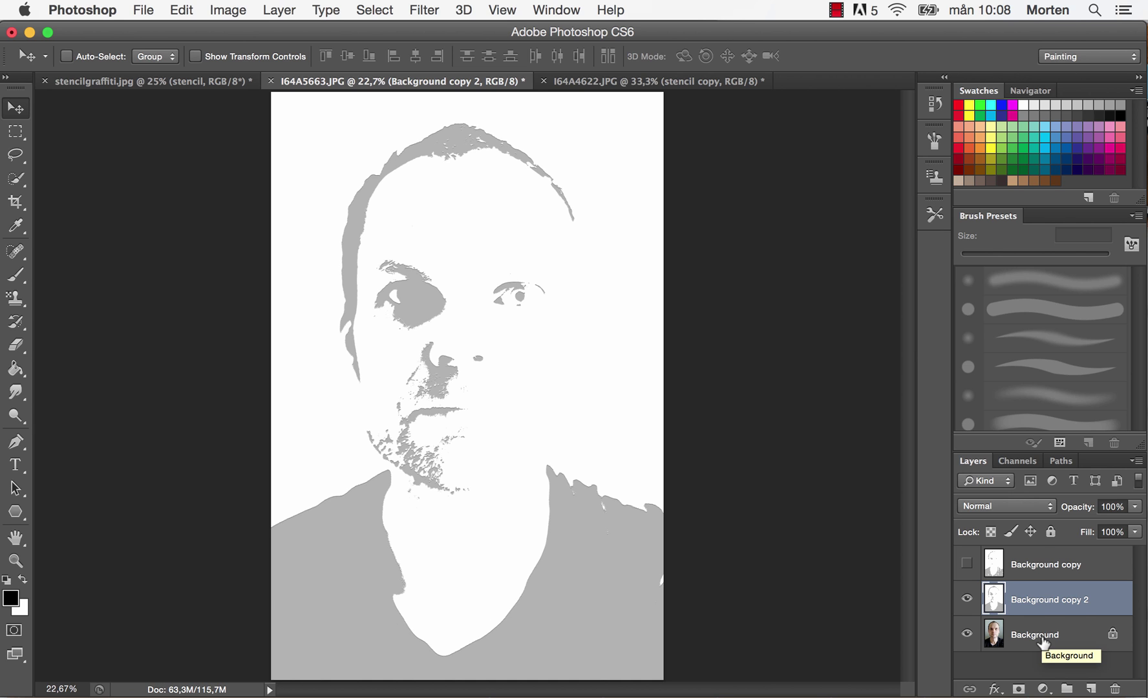
Duplicate Background as Background copy 3 and hide Background copy 2
right_click(1042, 638)
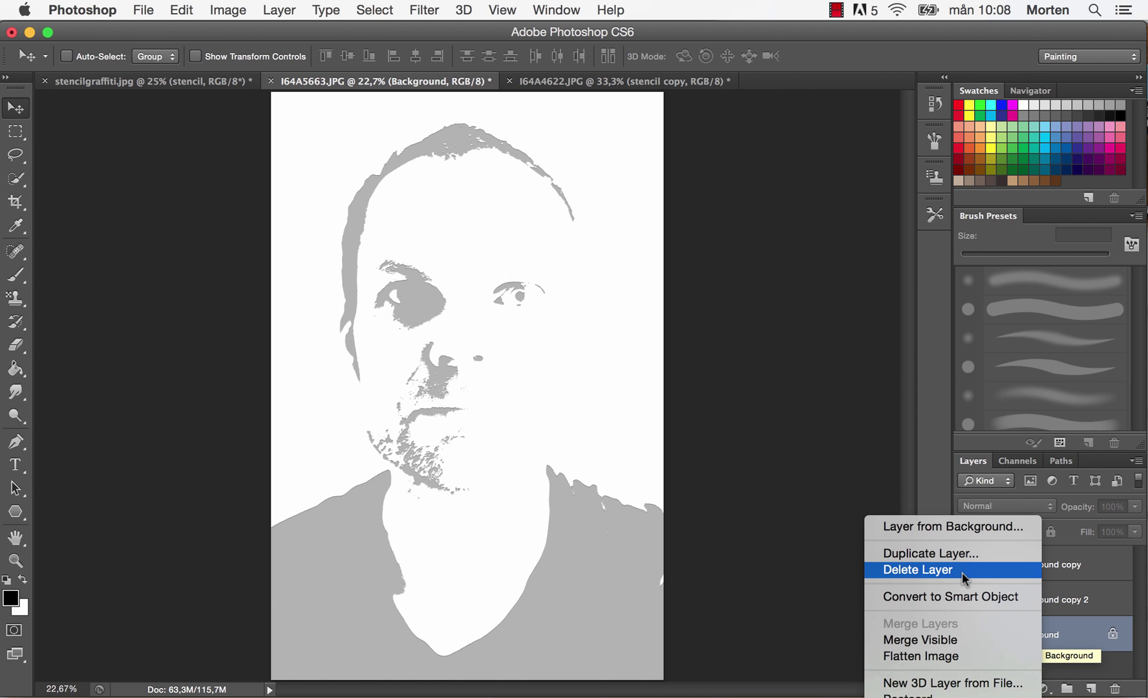
left_click(960, 556)
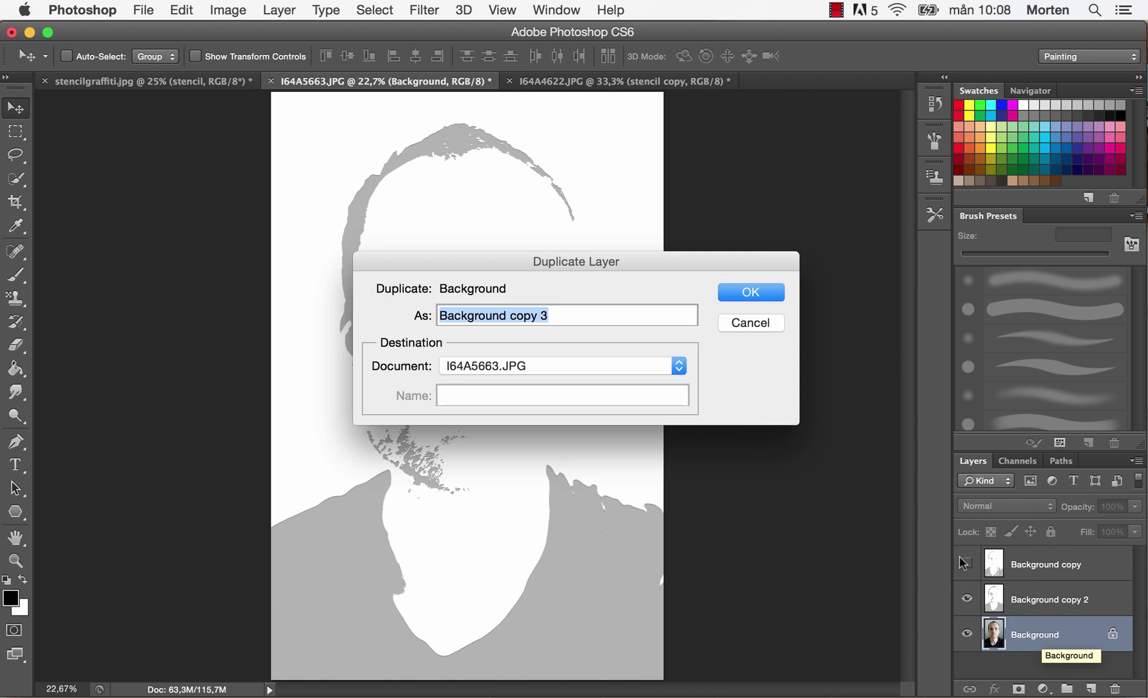
left_click(756, 292)
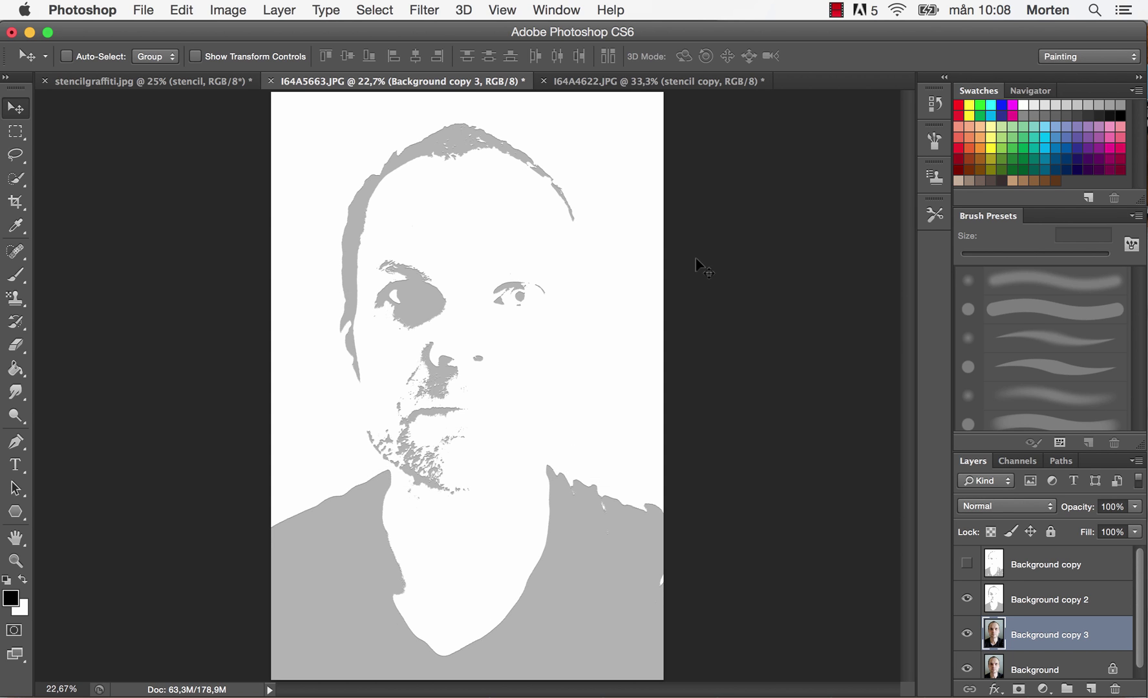
left_click(967, 601)
Apply Note Paper with a higher Image Balance to Background copy 3, then duplicate Background
left_click(429, 10)
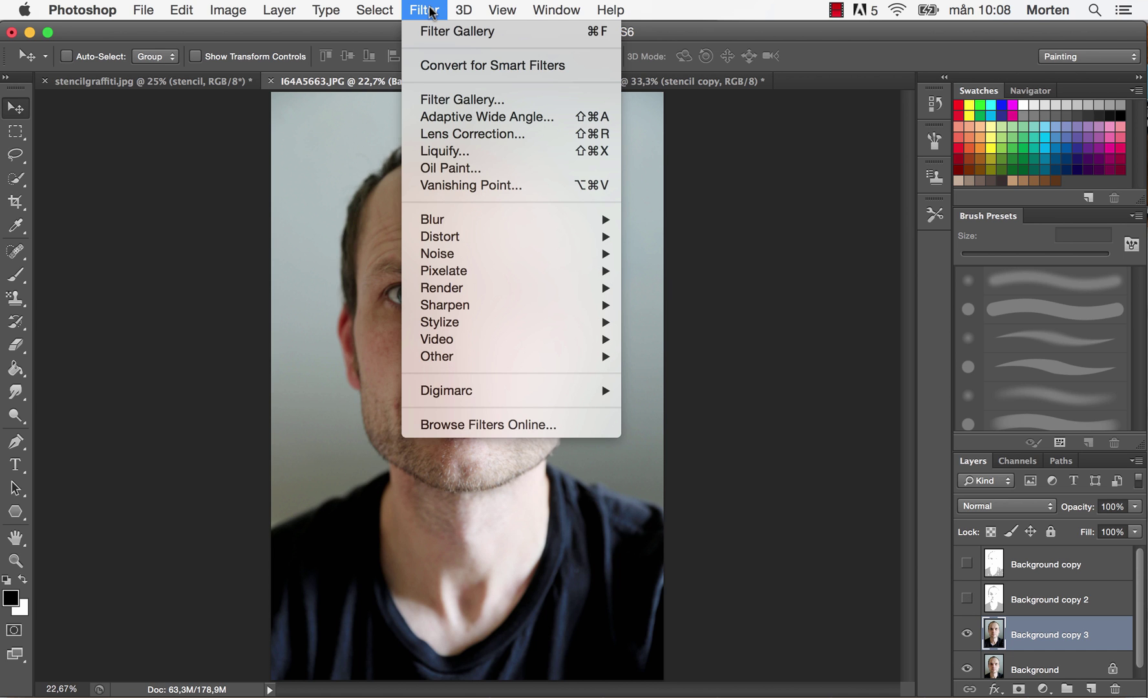
left_click(443, 100)
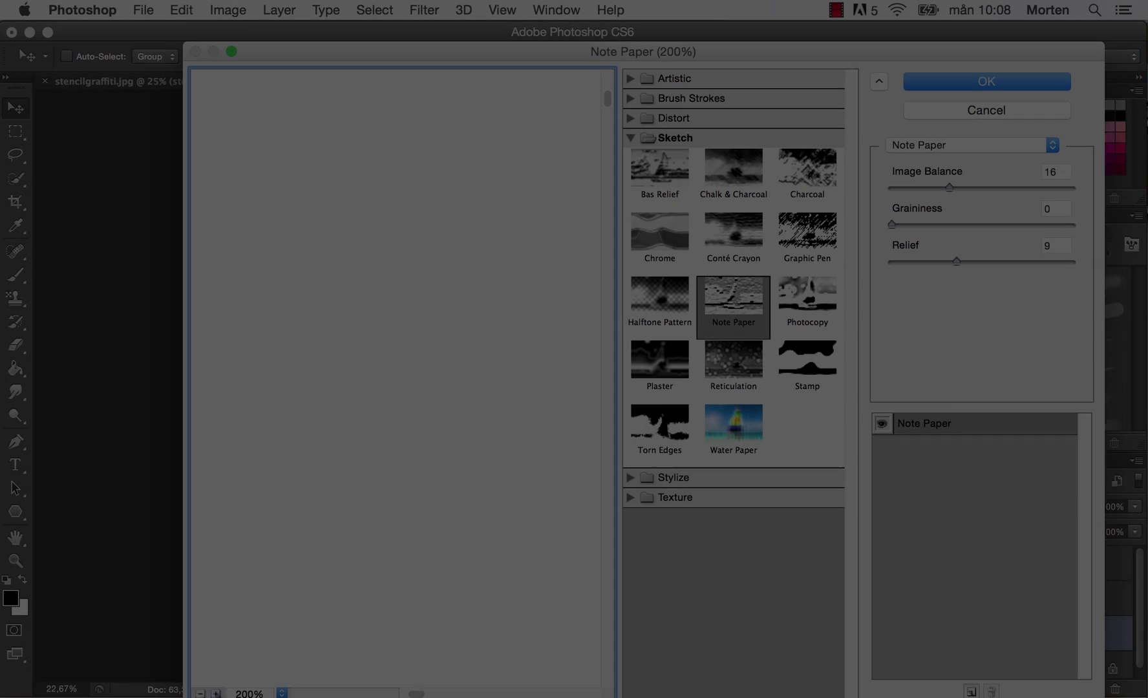
left_click(201, 692)
left_click(200, 693)
left_click(200, 693)
left_click(200, 692)
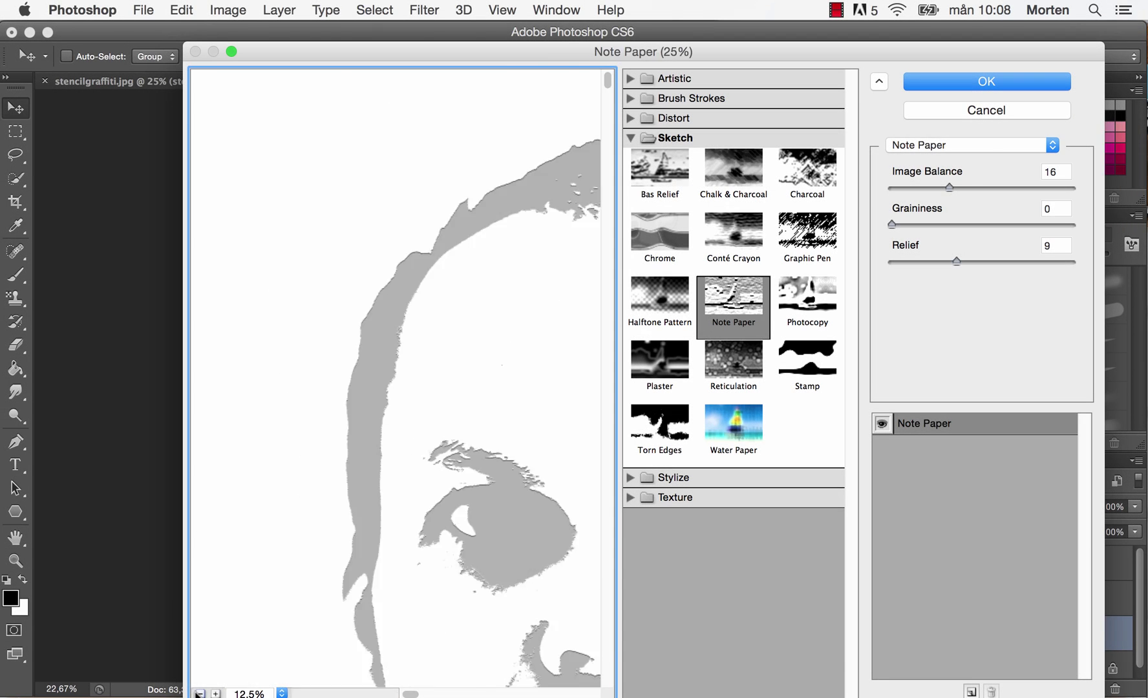
left_click_drag(949, 187, 976, 187)
left_click(1016, 81)
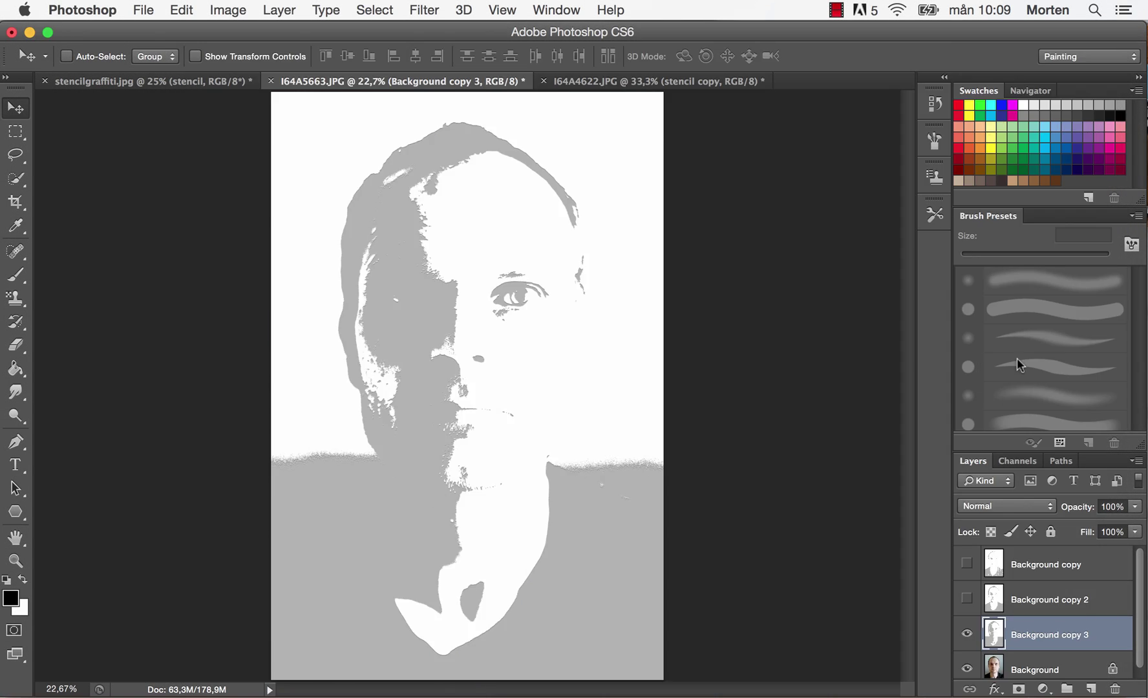
right_click(1028, 672)
left_click(915, 550)
Create Background copy 4, hide copy 3, and apply Note Paper at Image Balance 23
left_click(741, 294)
left_click(967, 632)
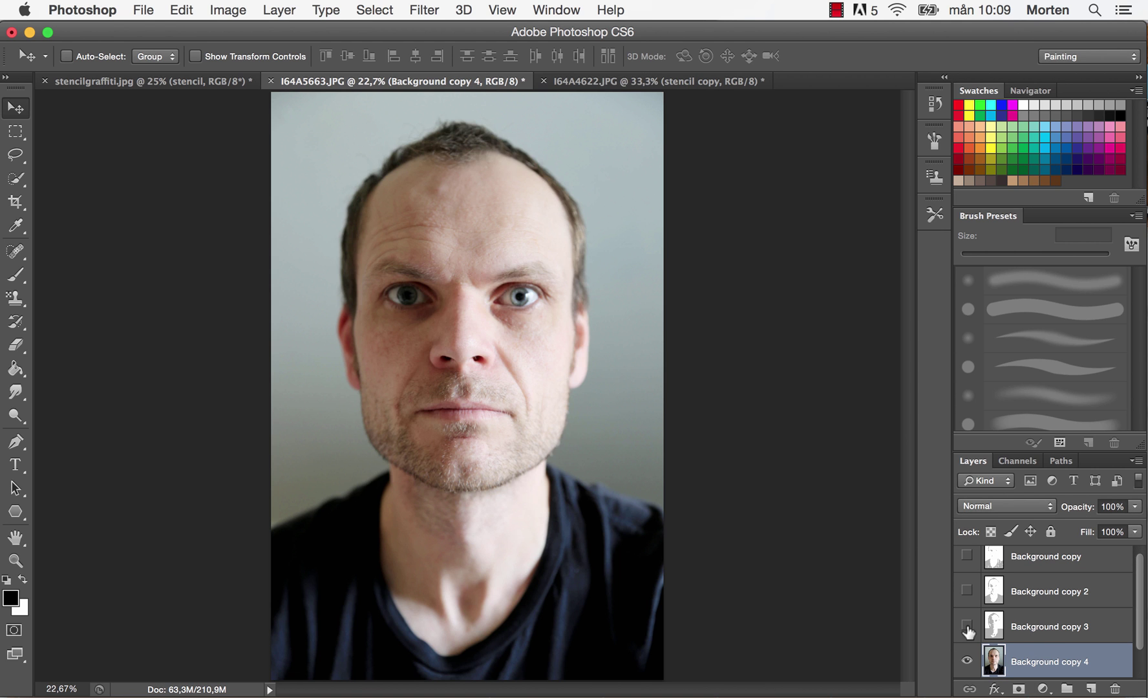
left_click(423, 10)
left_click(447, 91)
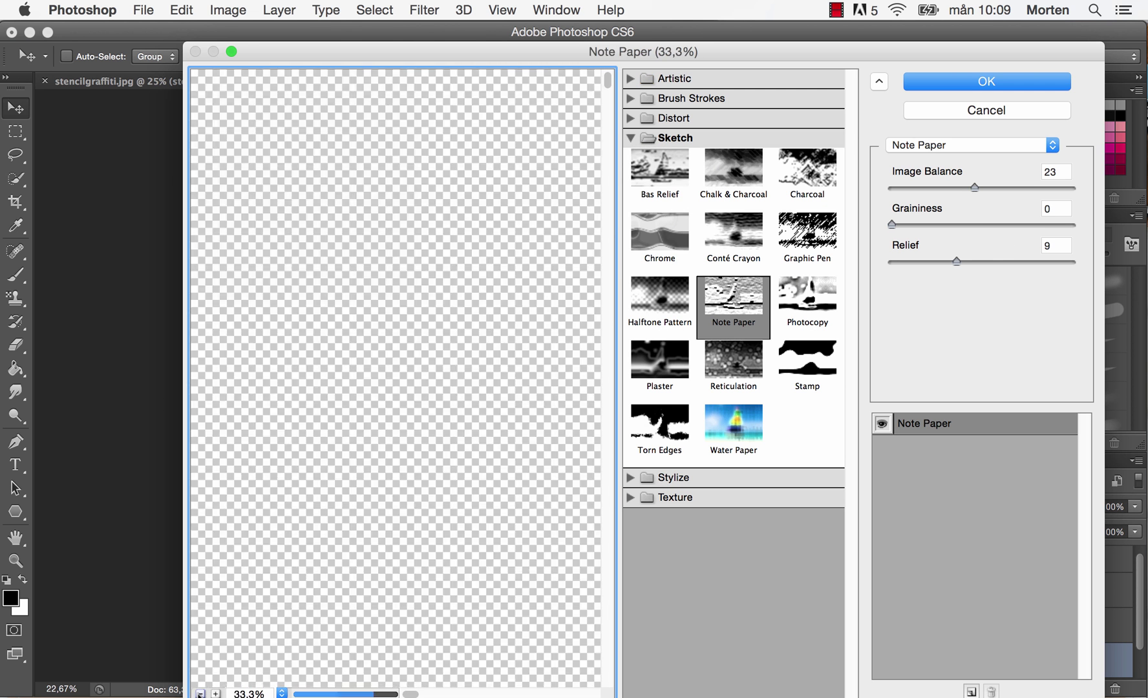
left_click(976, 75)
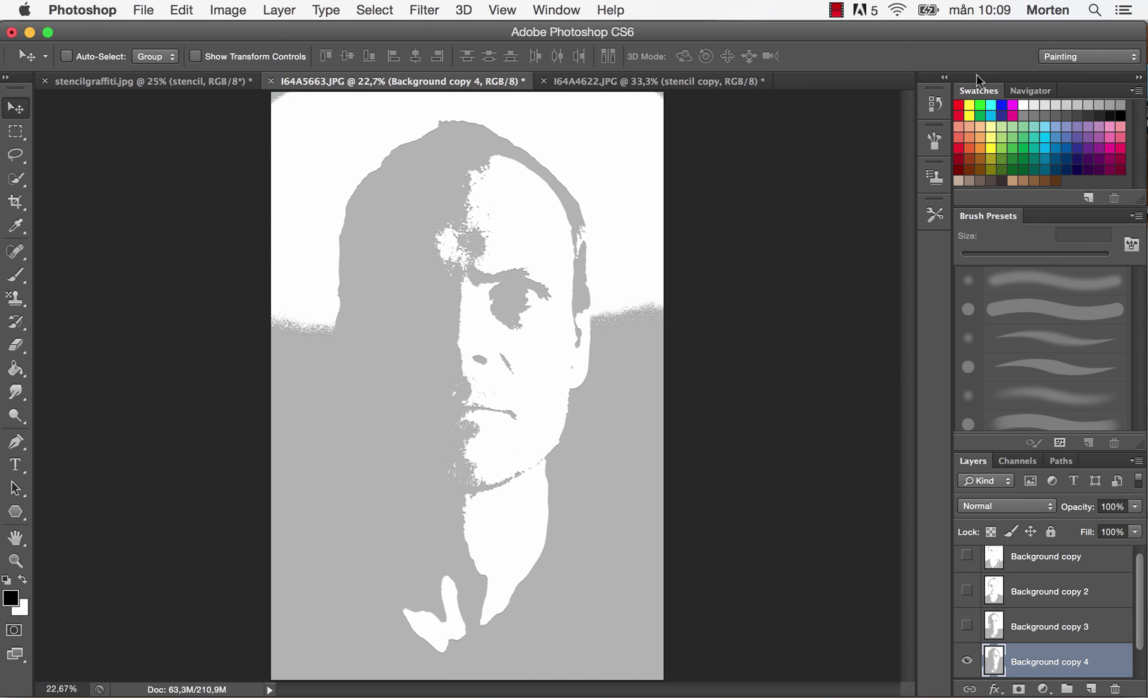
Make Background copy 3, Background copy 2 and Background copy visible again
left_click(967, 626)
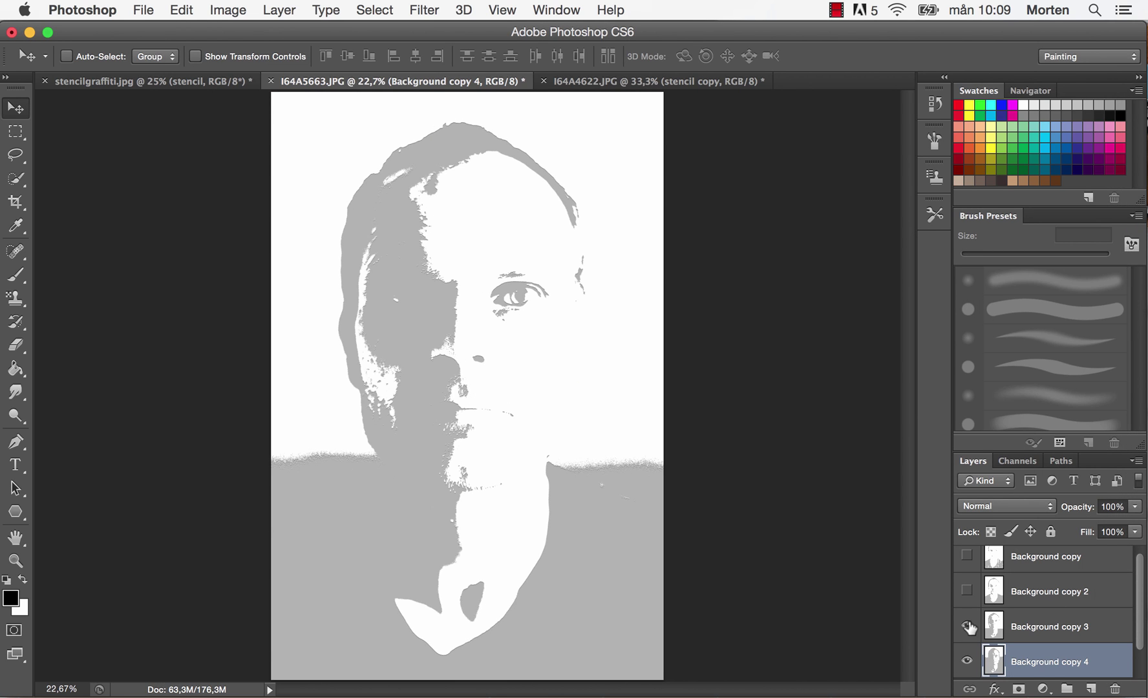
left_click(967, 590)
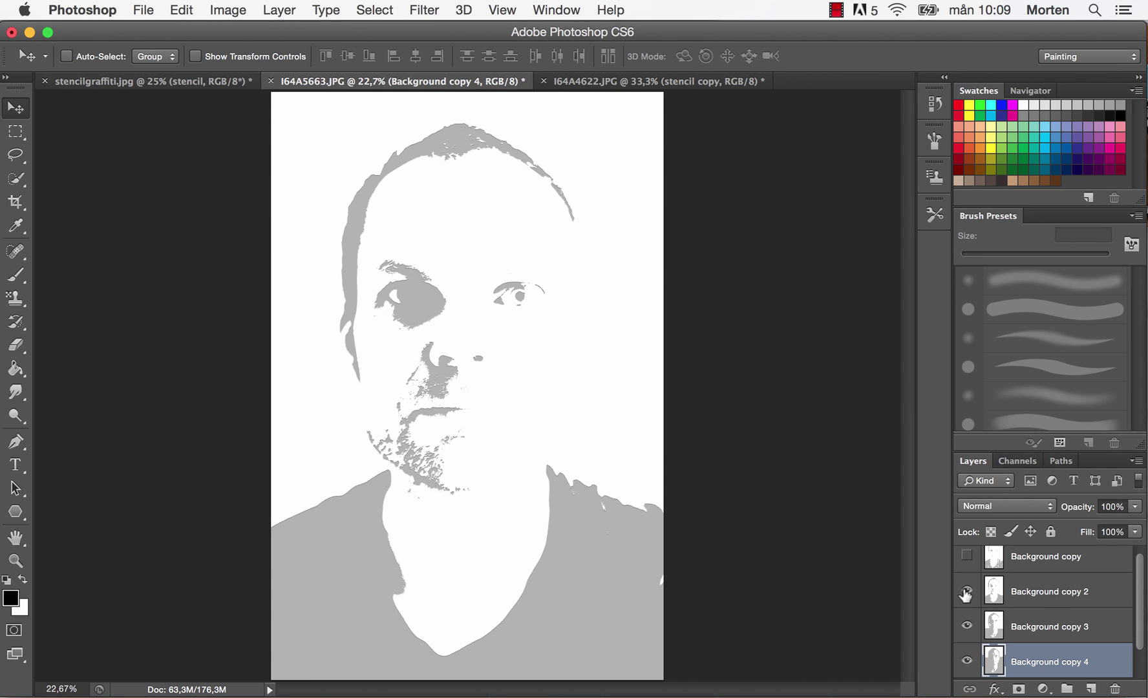
left_click(968, 555)
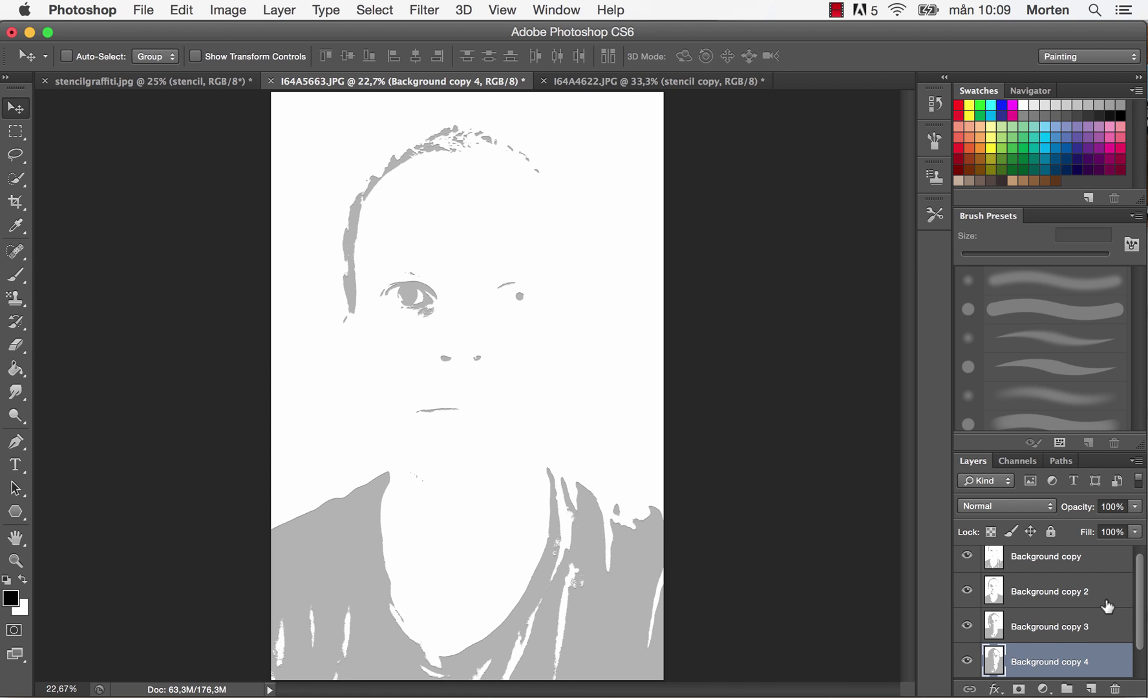
scroll(1107, 606, "down", 2)
scroll(1107, 607, "up", 2)
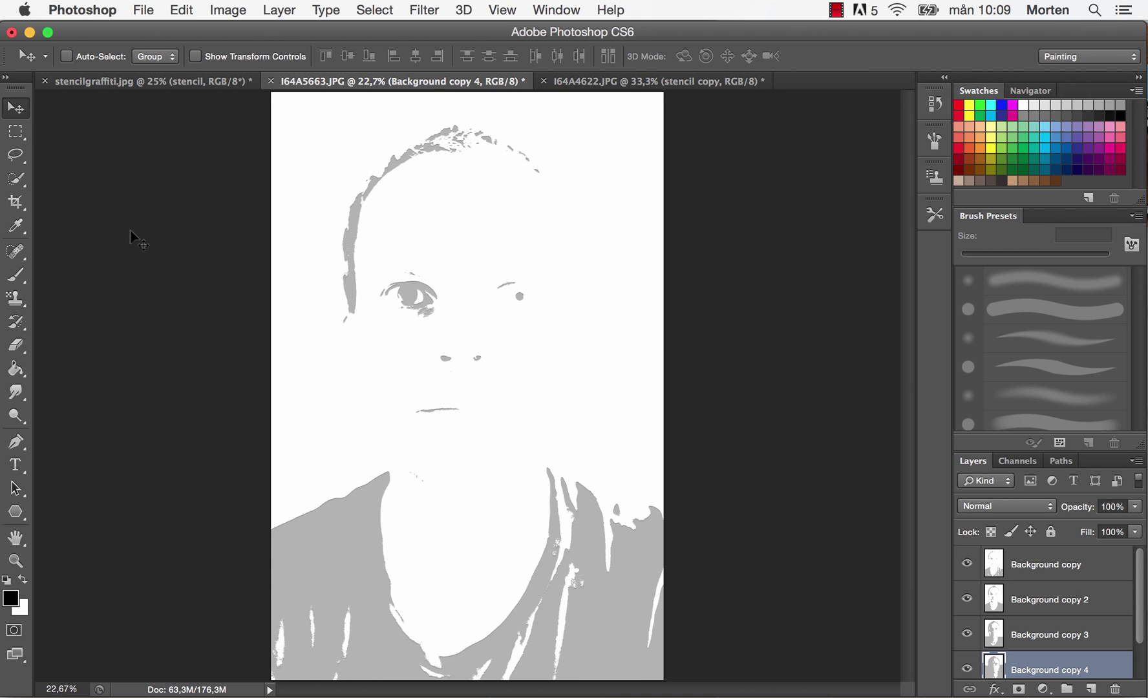
Quick-select the left eye and both shoulders on Background copy, then add a layer mask
left_click(18, 181)
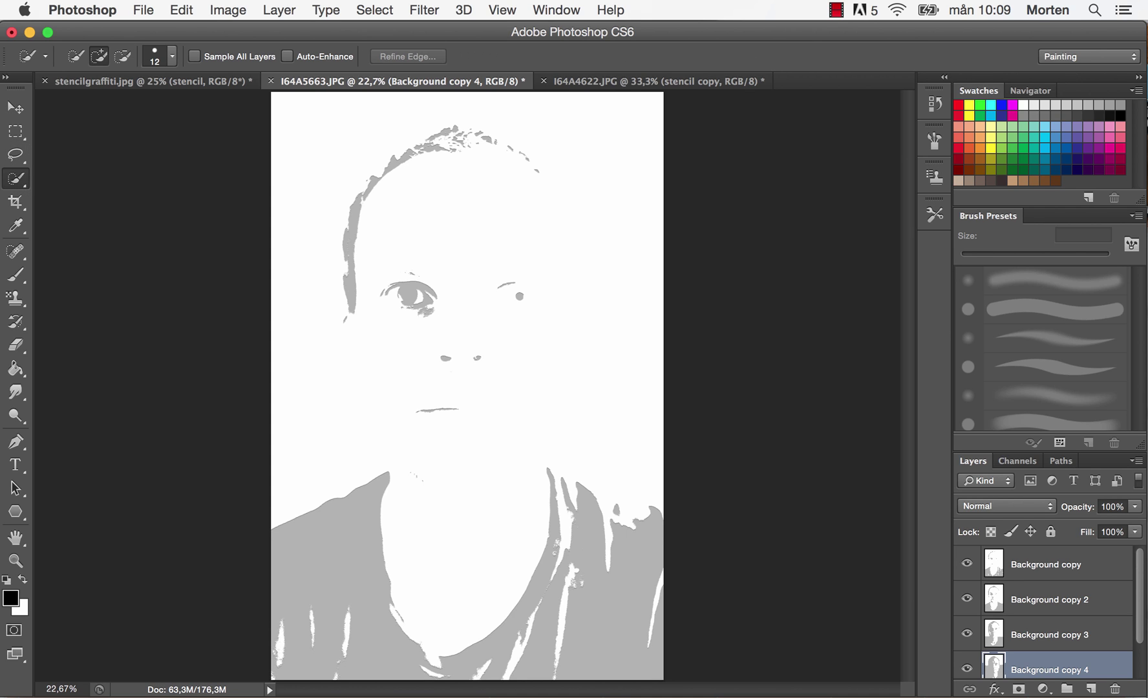
left_click(1036, 567)
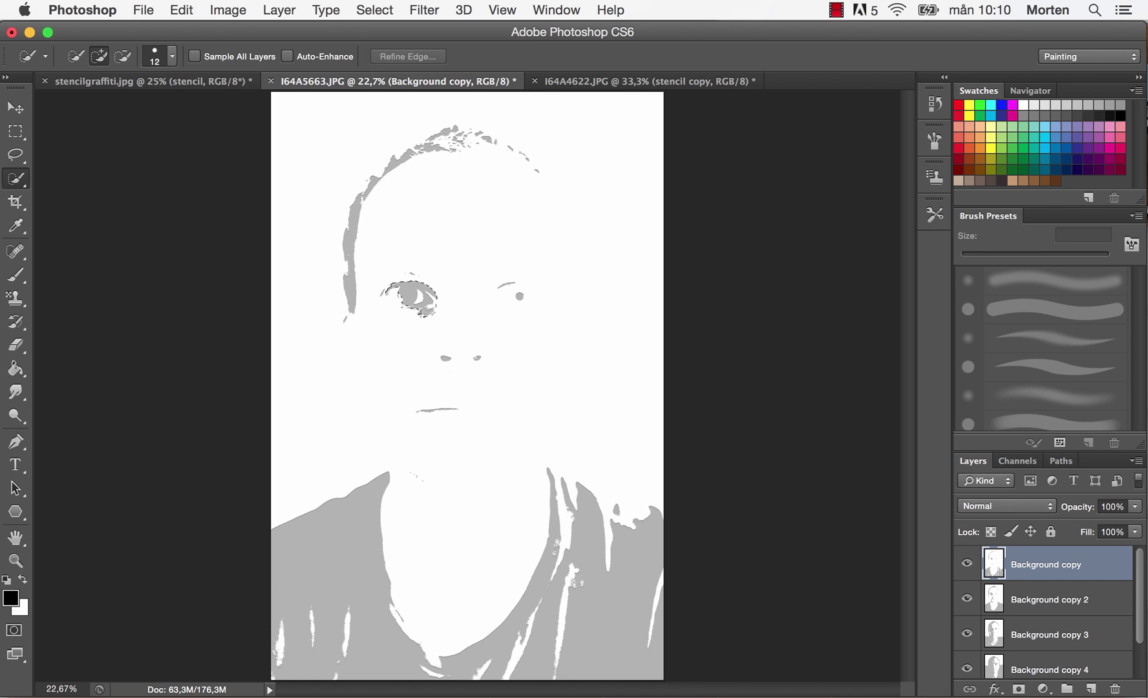
left_click(386, 284)
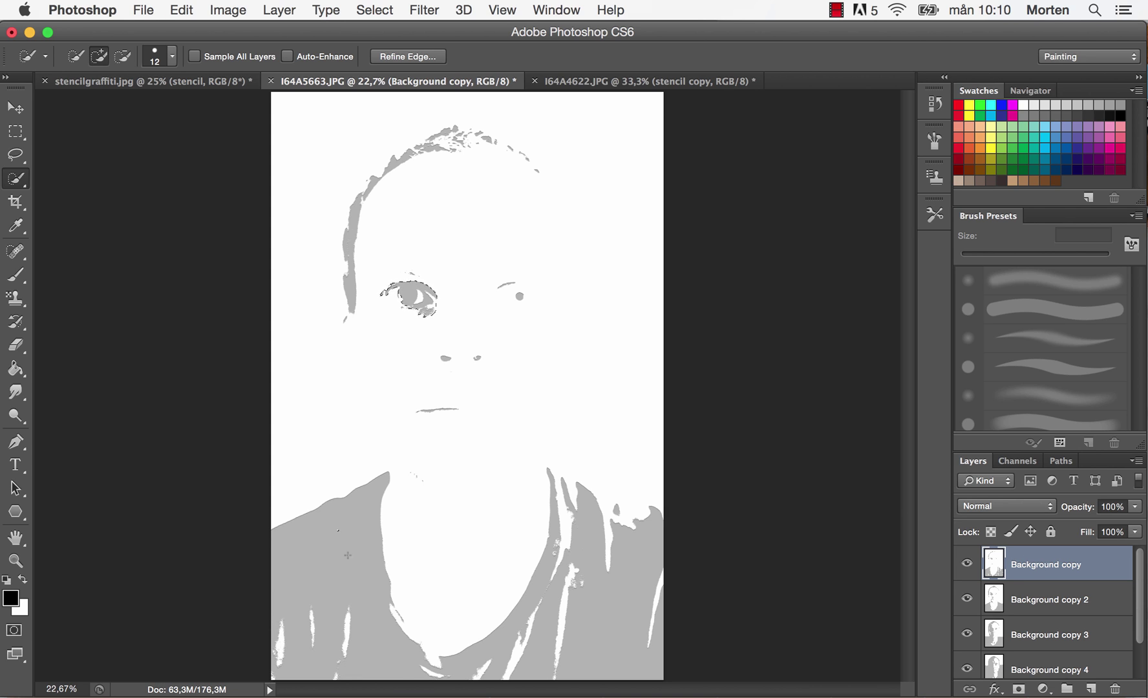
left_click_drag(382, 635, 402, 670)
left_click_drag(505, 647, 540, 590)
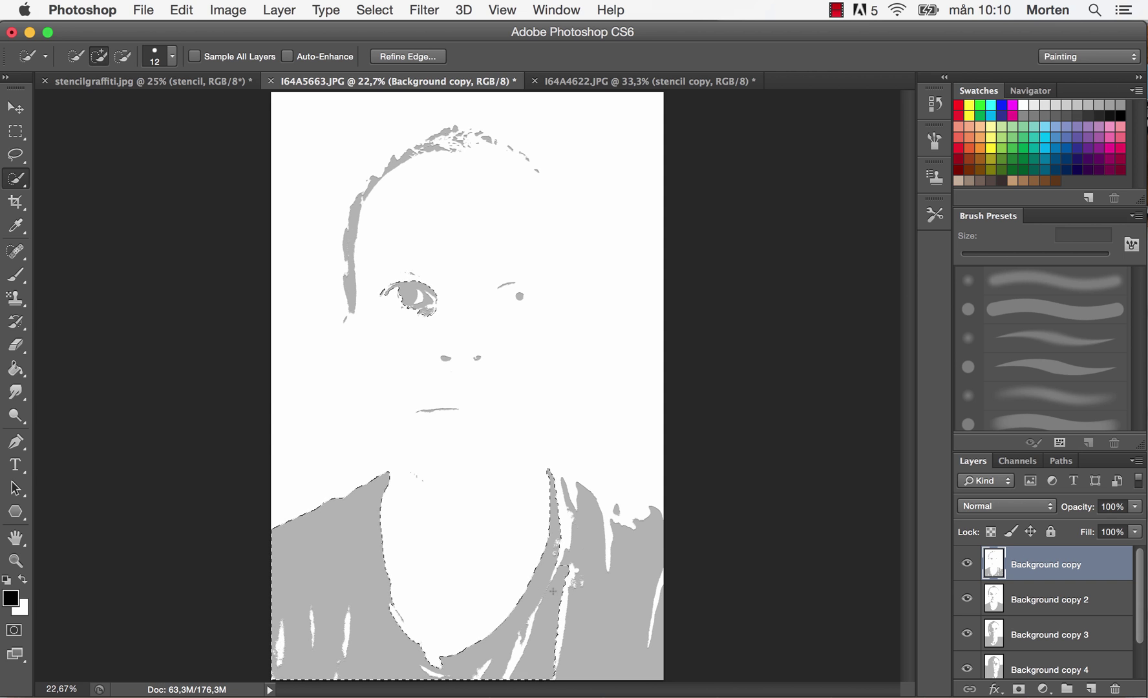
left_click(592, 559)
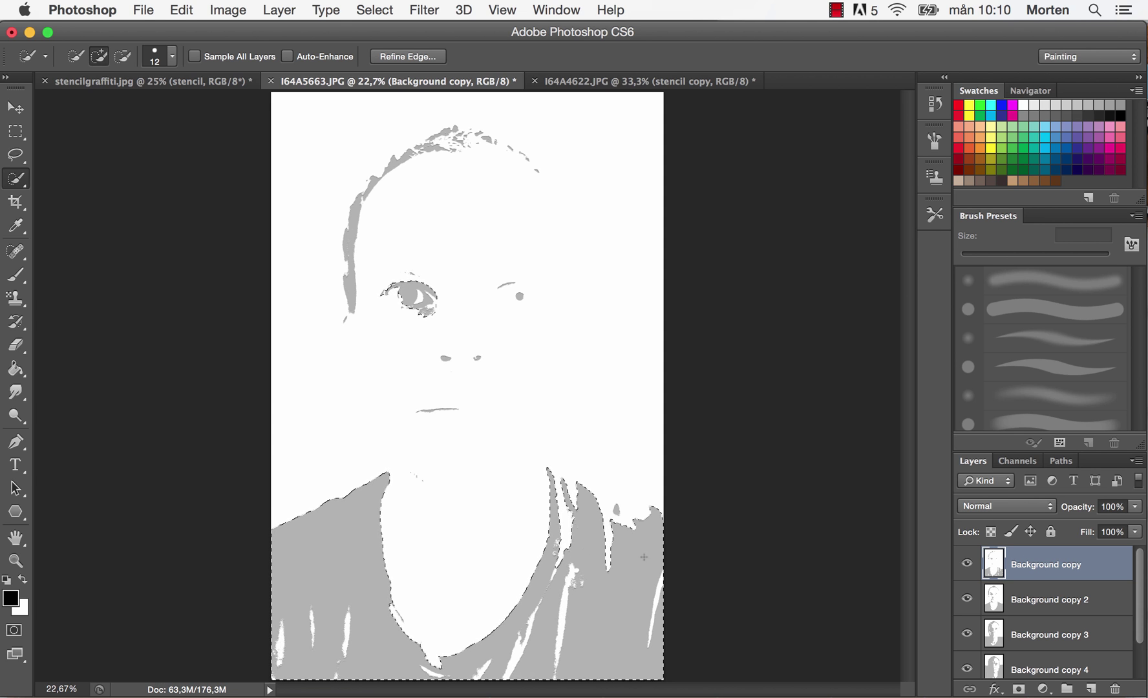
left_click(616, 512)
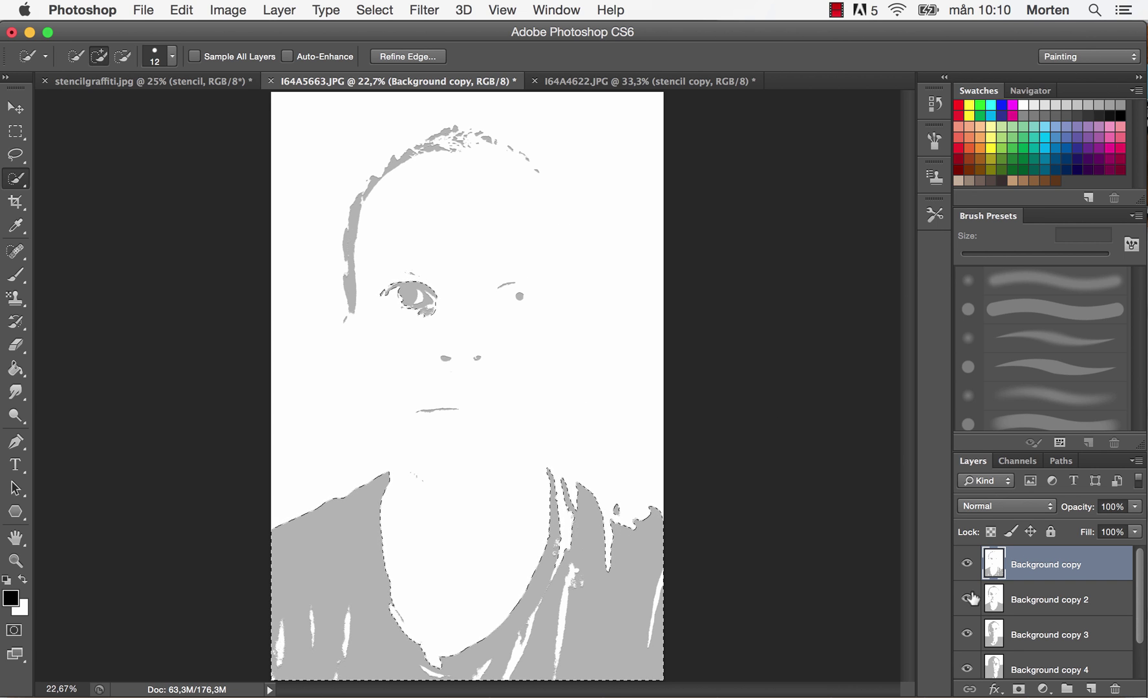
left_click(1019, 689)
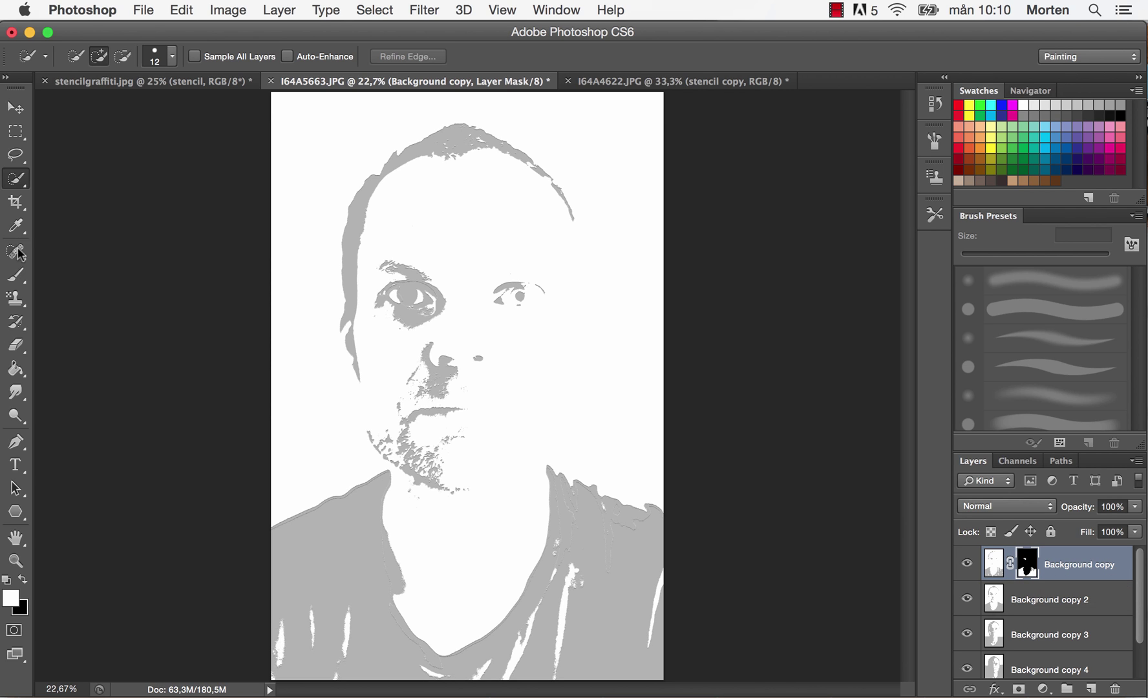
Brush Background copy's mask at 186 px over the shoulder edges and left eye
left_click(14, 281)
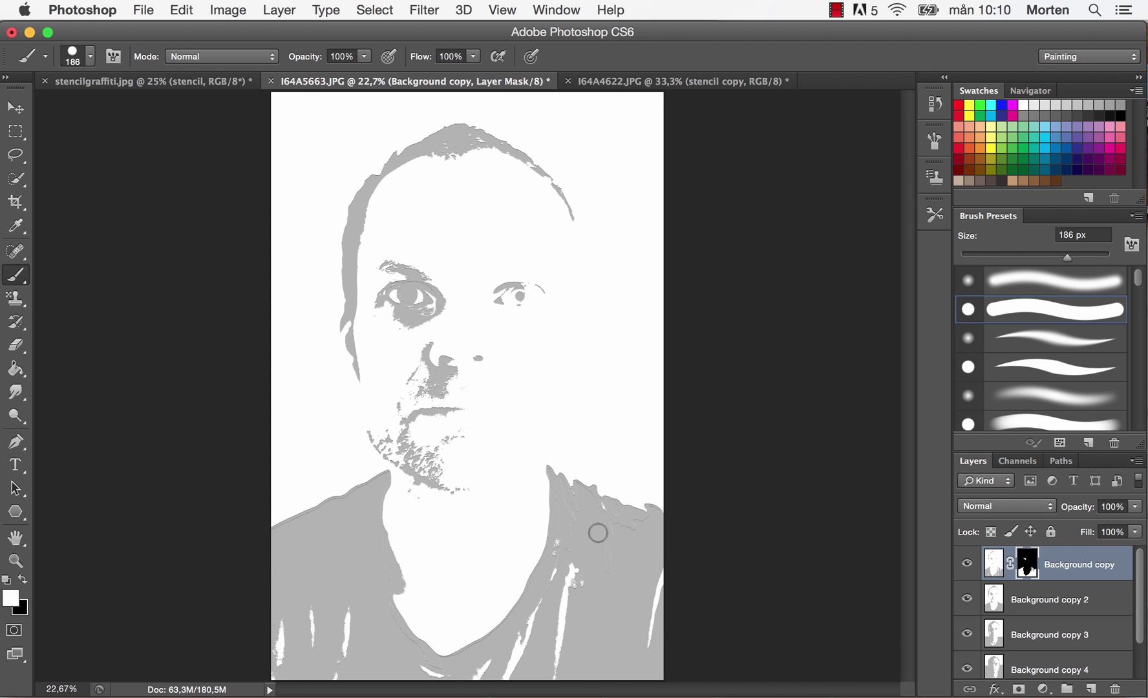
mouse_move(597, 530)
left_mouse_down()
mouse_move(628, 514)
mouse_move(557, 482)
left_mouse_up()
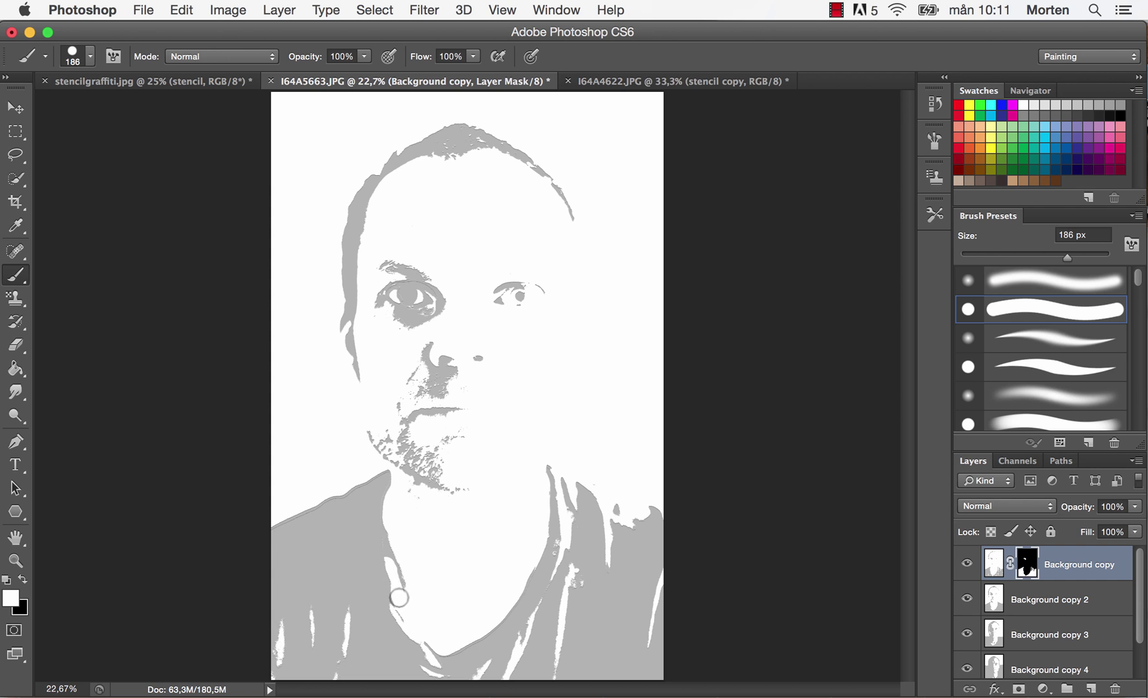
left_click_drag(375, 486, 286, 523)
mouse_move(385, 317)
left_mouse_down()
mouse_move(411, 288)
mouse_move(417, 311)
left_mouse_up()
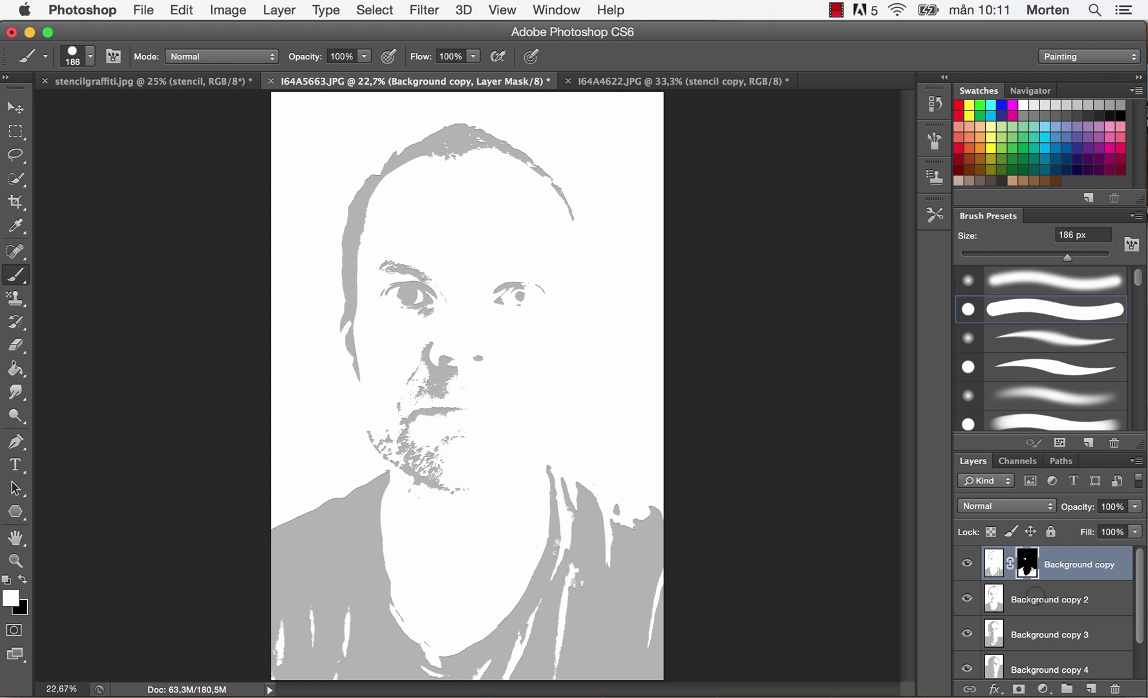
Toggle Background copy off and on to compare, and reselect its layer mask
left_click(1035, 598)
left_click(967, 562)
left_click(1028, 563)
left_click(967, 563)
Add a white layer mask to Background copy 2 with Background copy hidden
left_click(1036, 599)
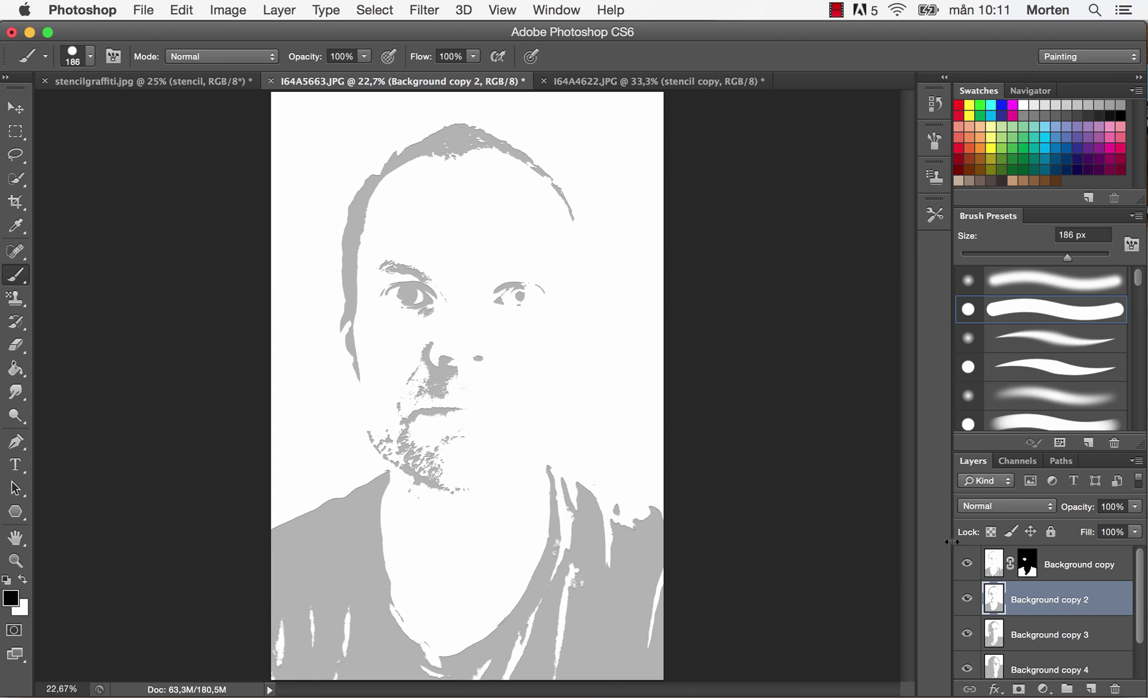
left_click(966, 564)
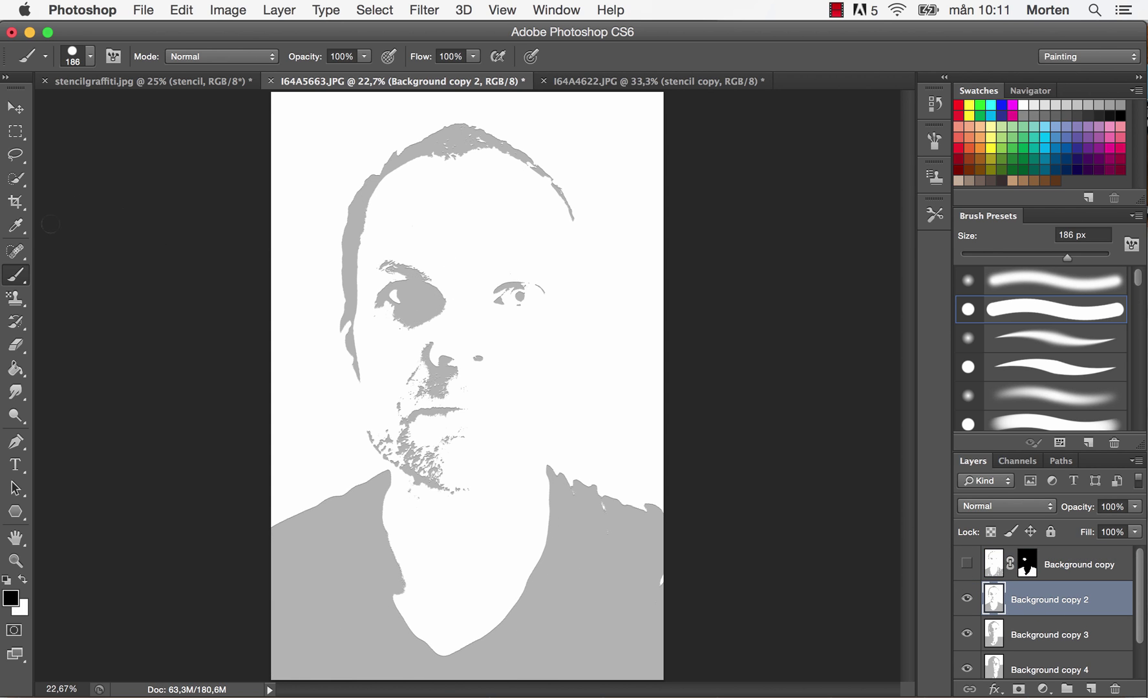
left_click(1018, 689)
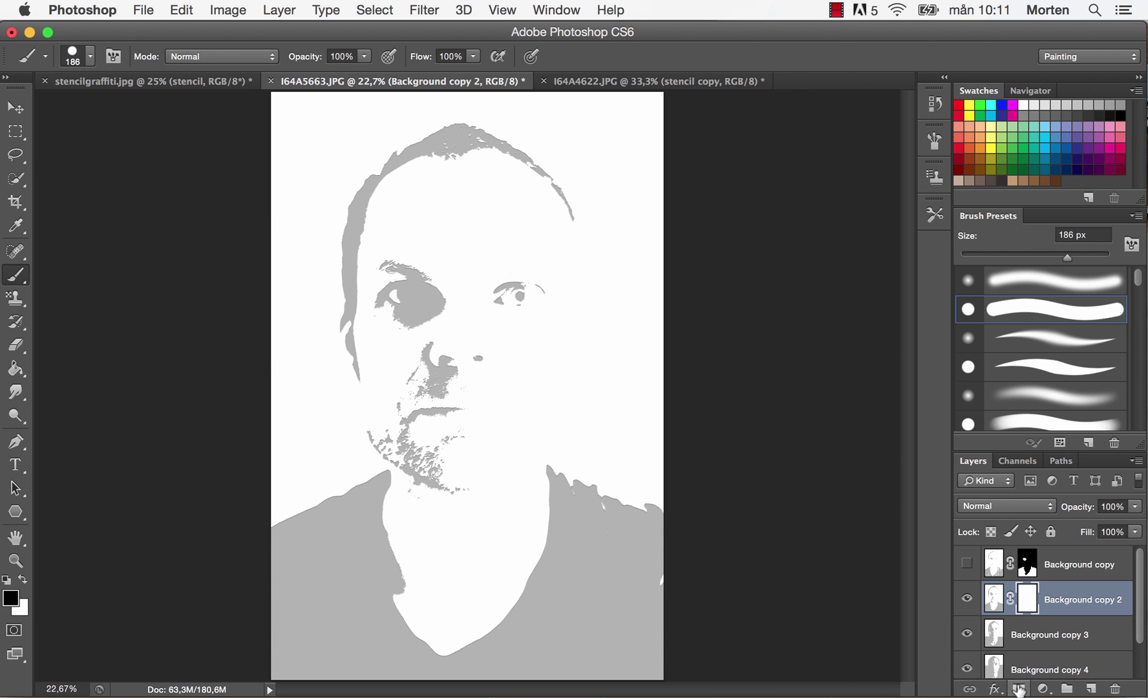
Paint Background copy 2's mask along the hairline, temple, ear and eyebrow, then show Background copy again
key("x")
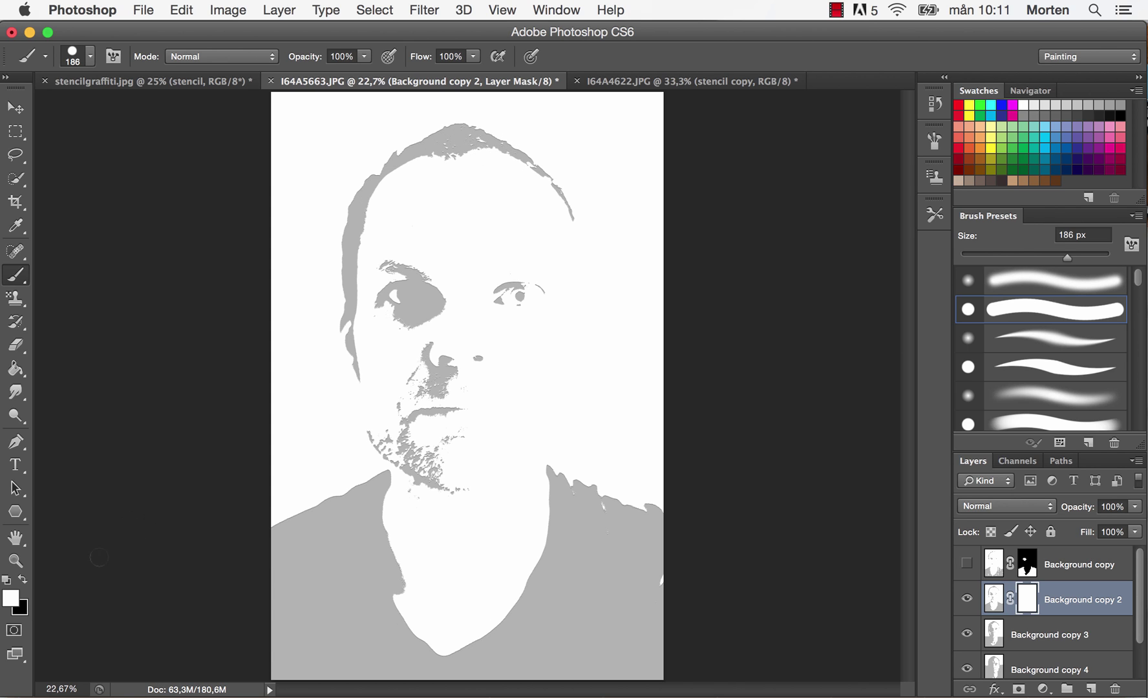
key("x")
mouse_move(546, 159)
left_mouse_down()
mouse_move(349, 312)
mouse_move(390, 169)
left_mouse_up()
left_click_drag(505, 258, 542, 274)
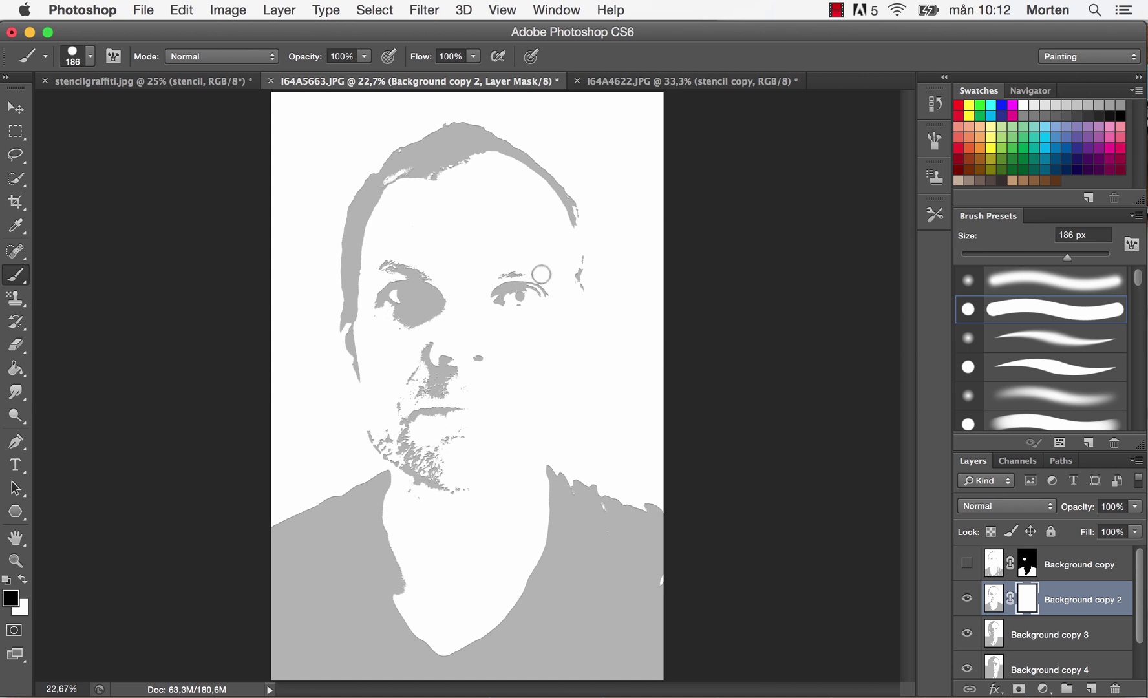
mouse_move(458, 492)
left_mouse_down()
mouse_move(365, 424)
mouse_move(352, 378)
left_mouse_up()
key("x")
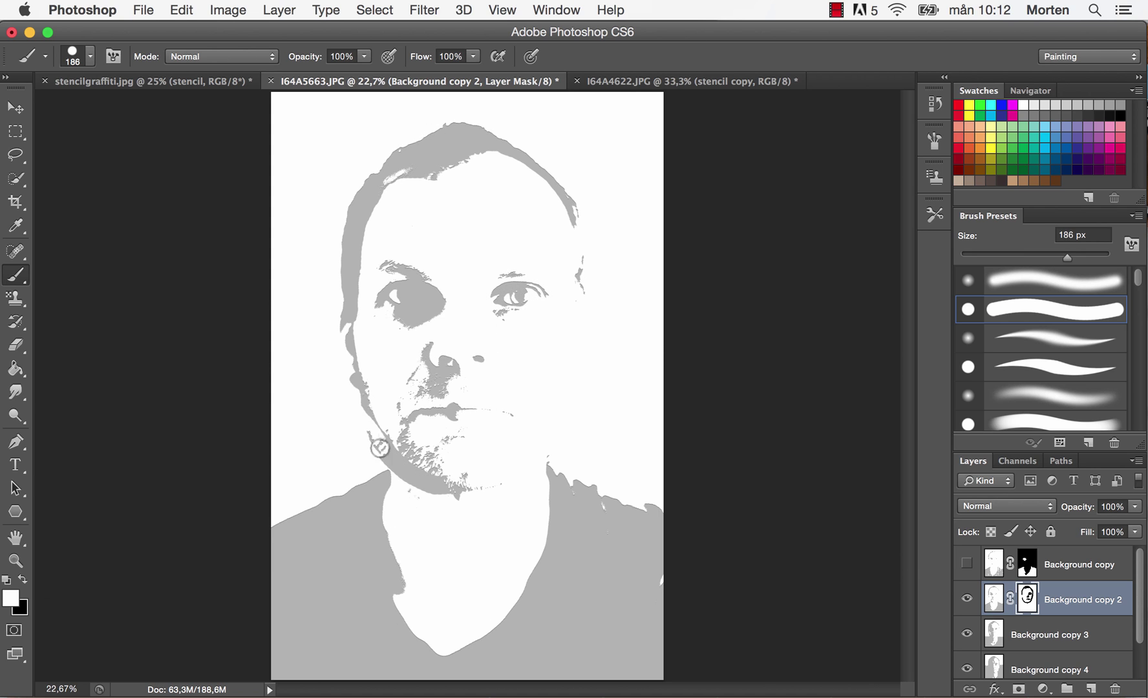
left_click_drag(380, 448, 356, 389)
left_click(967, 563)
Mask Background copy 3 and paint black on temple, jaw, lip, under-eye, eyebrow and hairline
left_click(1073, 635)
left_click(1019, 689)
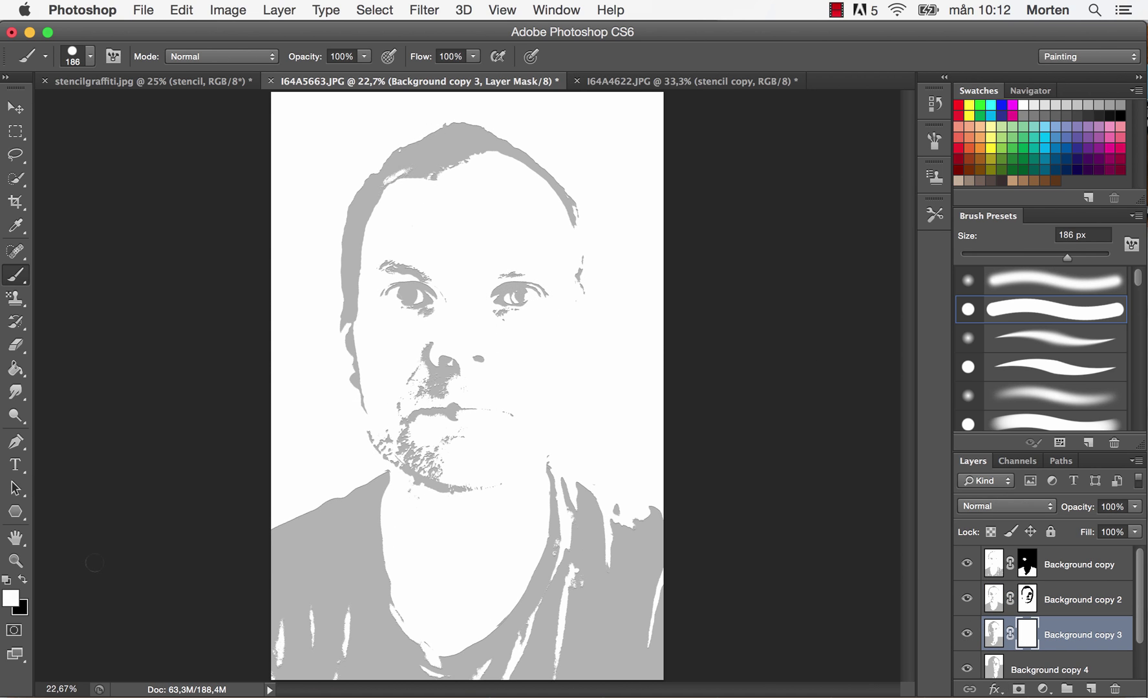
key("x")
mouse_move(574, 217)
left_mouse_down()
mouse_move(583, 346)
mouse_move(571, 423)
left_mouse_up()
left_click_drag(455, 414, 514, 415)
left_click_drag(498, 316, 517, 317)
left_click_drag(501, 274, 547, 284)
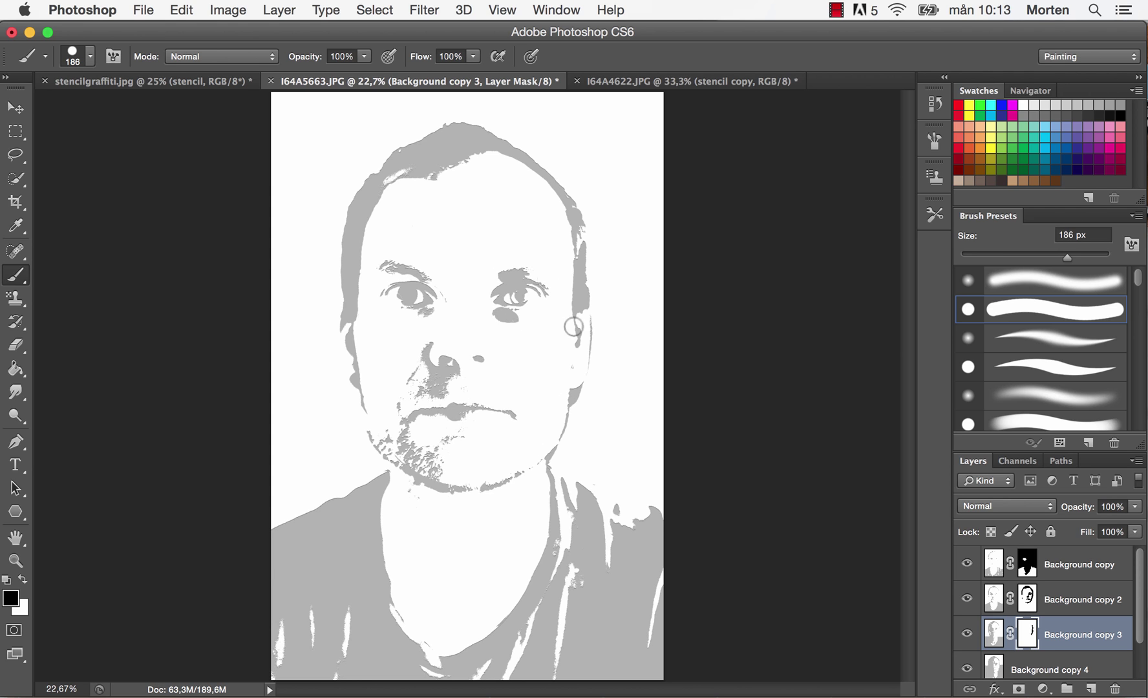
mouse_move(573, 327)
left_mouse_down()
mouse_move(401, 154)
mouse_move(341, 326)
left_mouse_up()
On Background copy 2's mask, clean the eyebrow and hairline patches and repaint the left hair edge
key("alt+]")
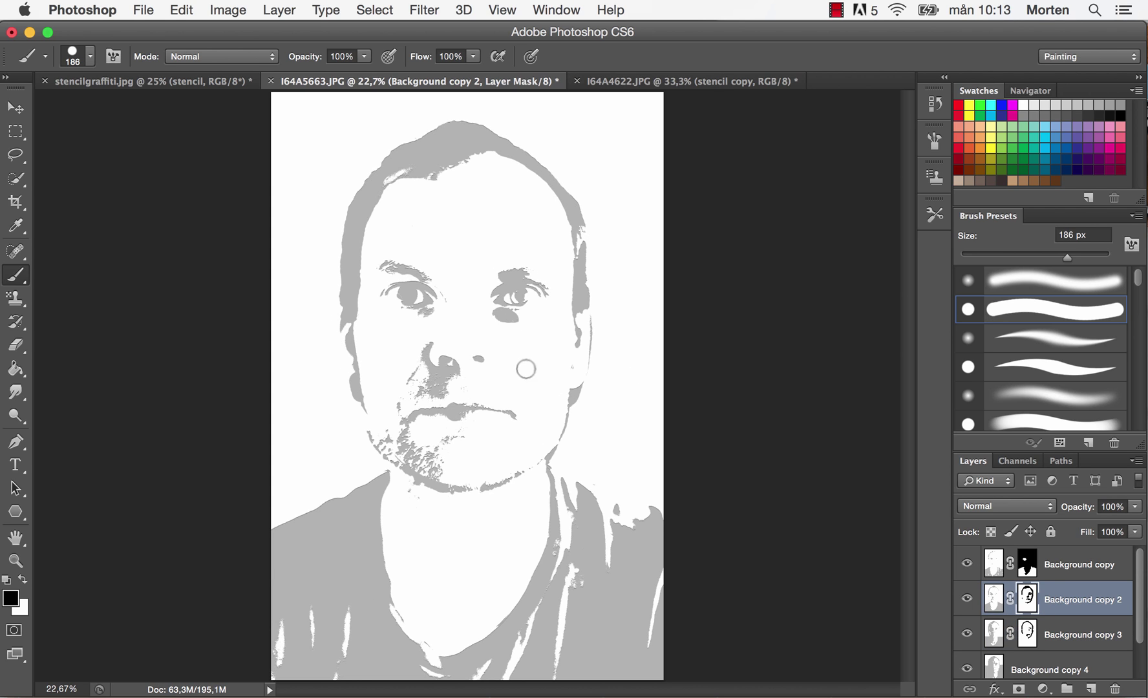
key("x")
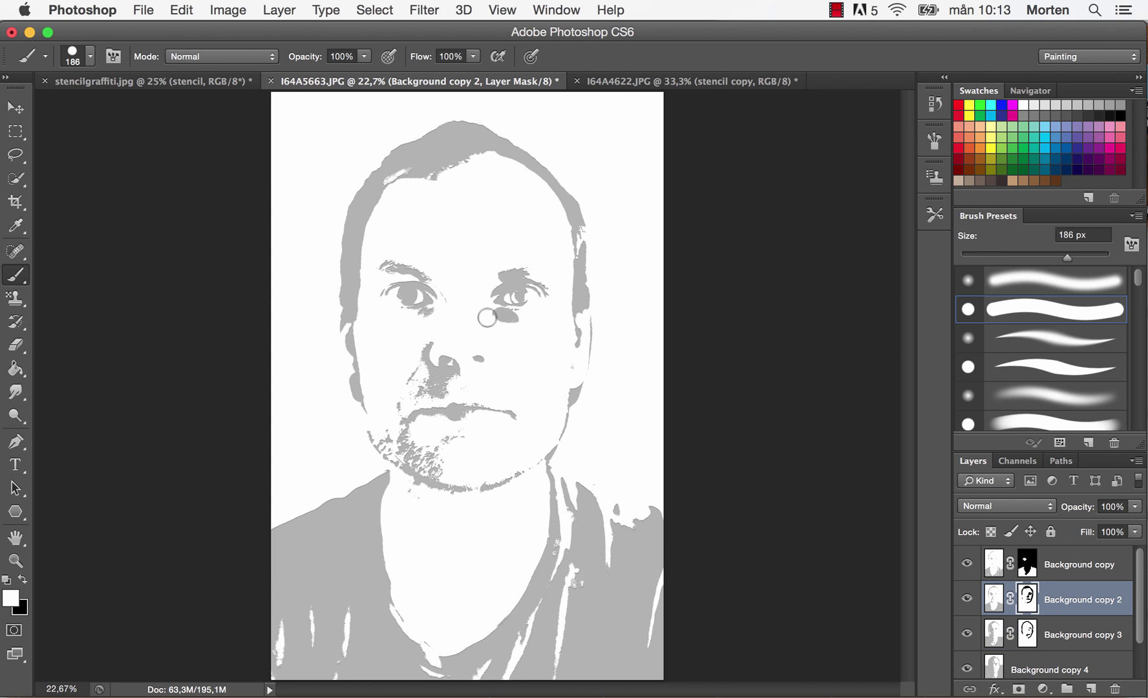
left_click_drag(508, 272, 530, 272)
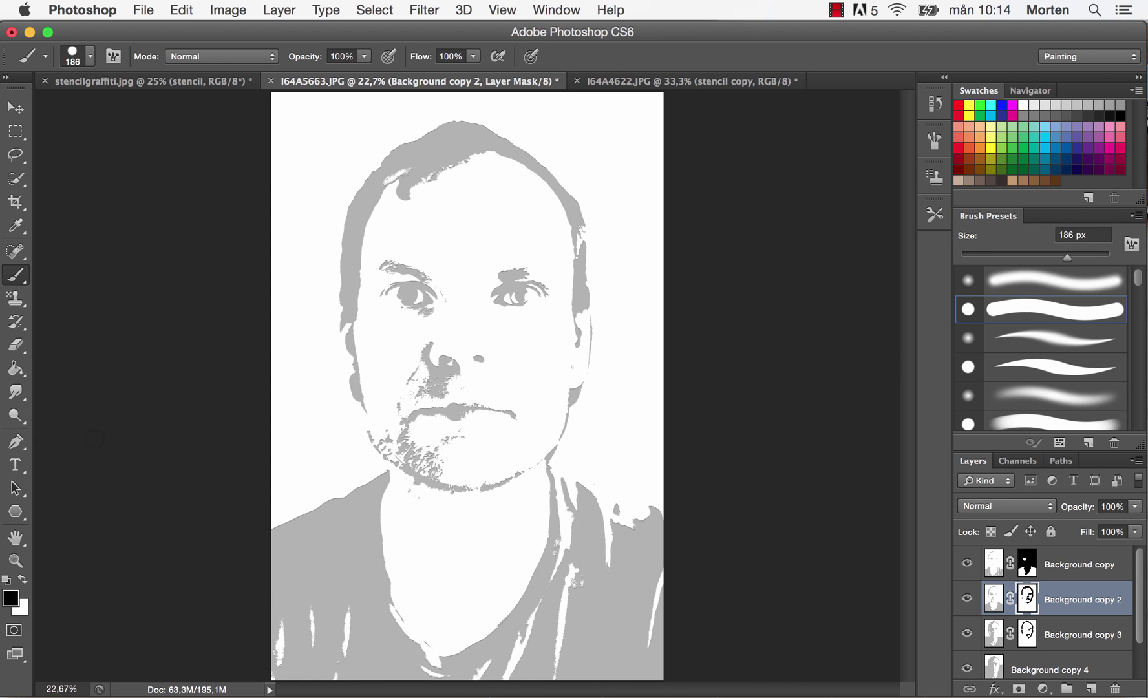
left_click_drag(348, 194, 474, 160)
key("x")
mouse_move(349, 323)
left_mouse_down()
mouse_move(364, 423)
mouse_move(343, 252)
left_mouse_up()
key("x")
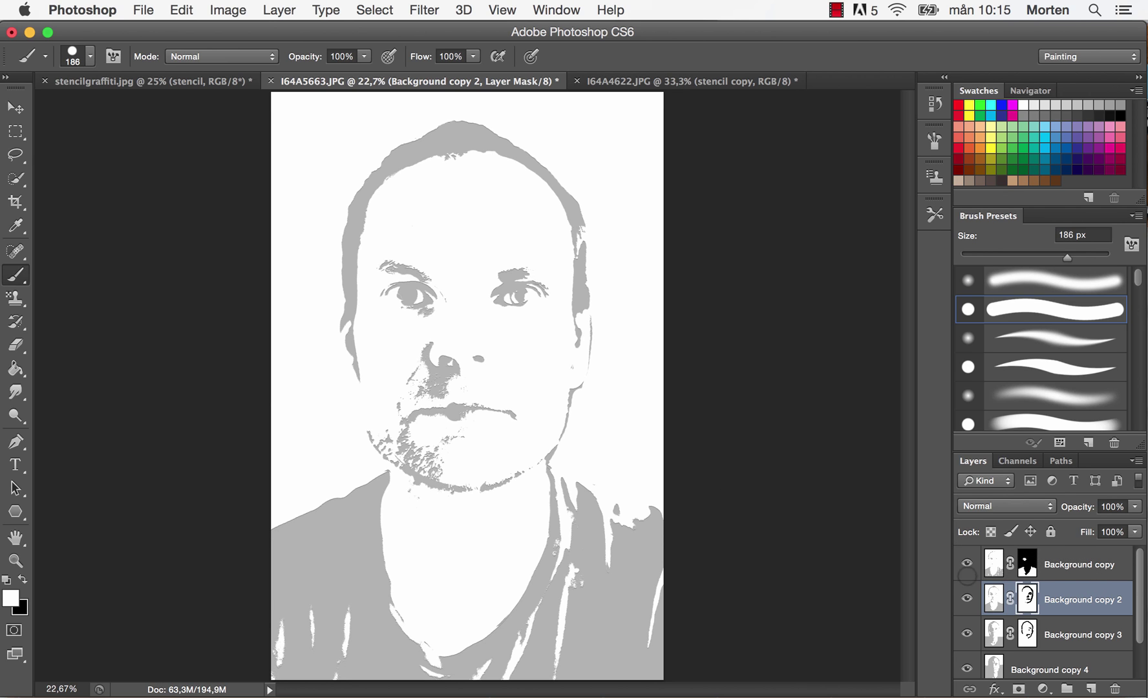
left_click(1067, 565)
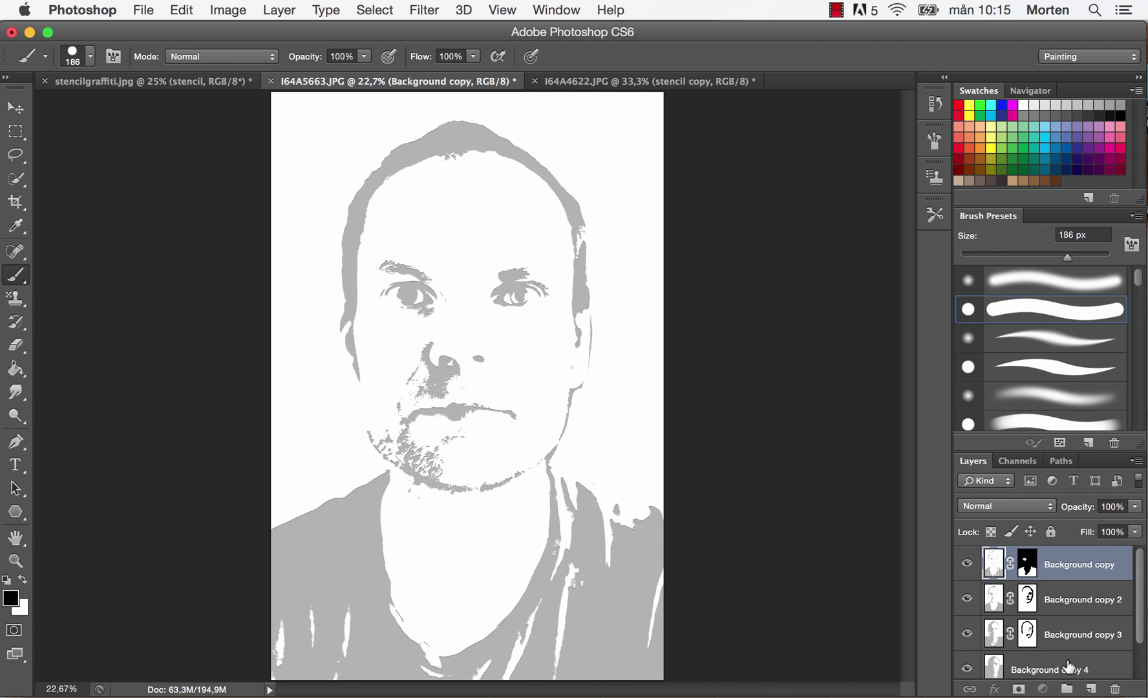
Merge the four selected Background copy layers into one layer
left_click(1066, 669, "shift")
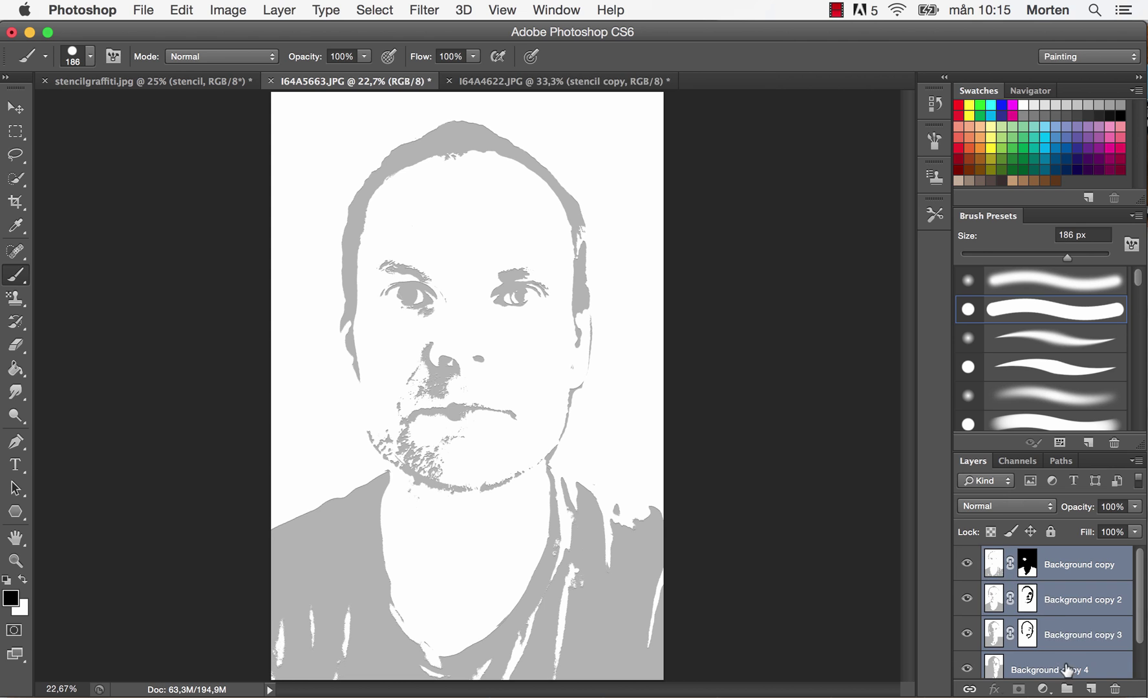
left_click(288, 18)
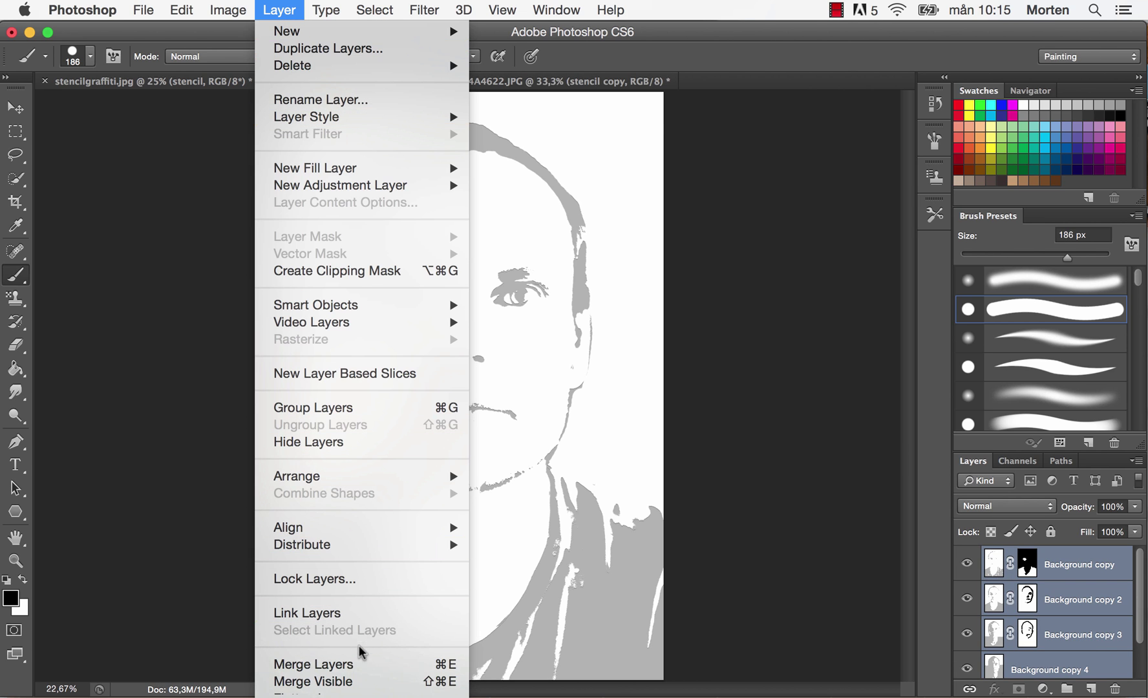
left_click(365, 670)
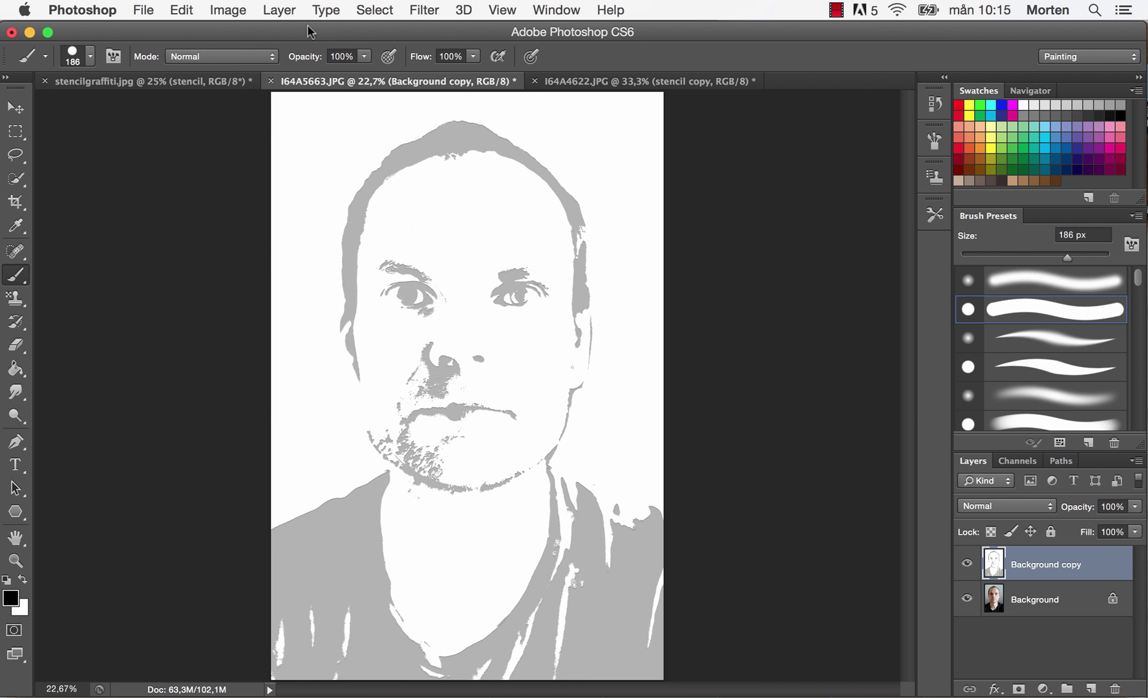
Apply Levels with the black input raised to 179 for stark black and white
left_click(229, 14)
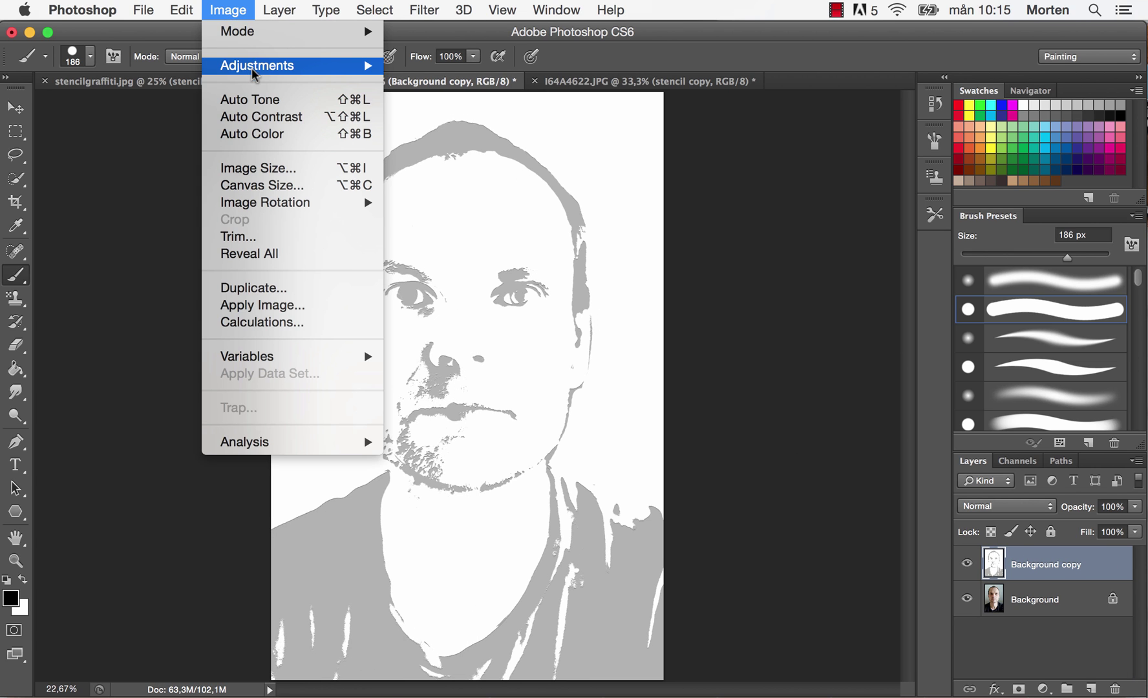
mouse_move(258, 71)
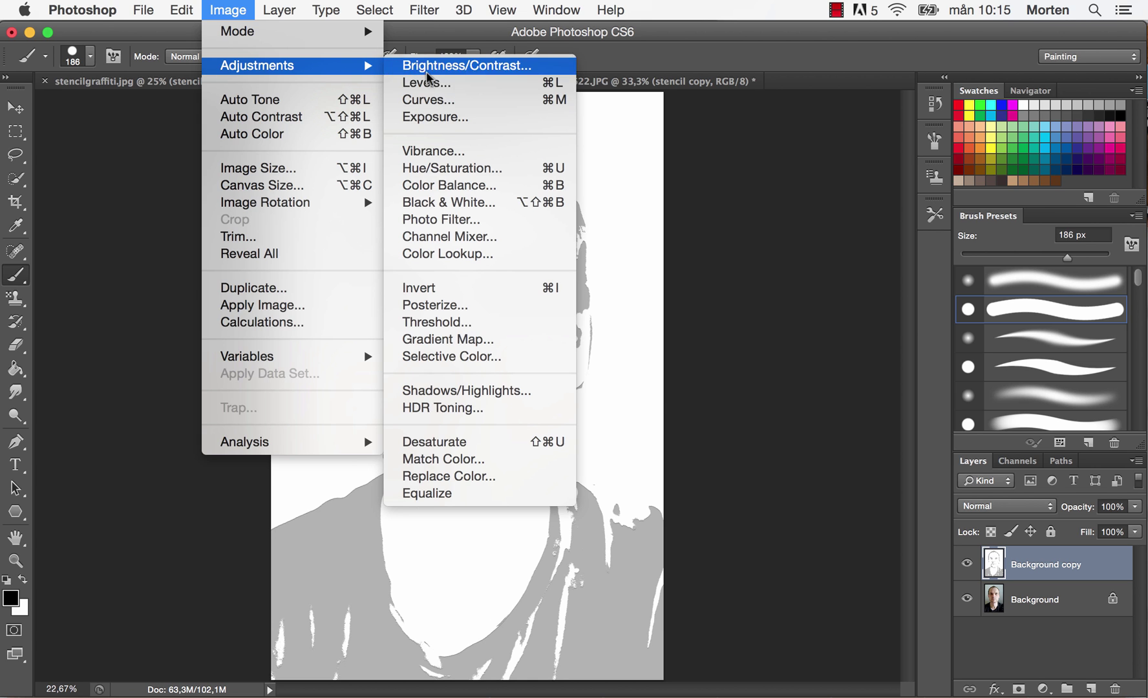
left_click(426, 84)
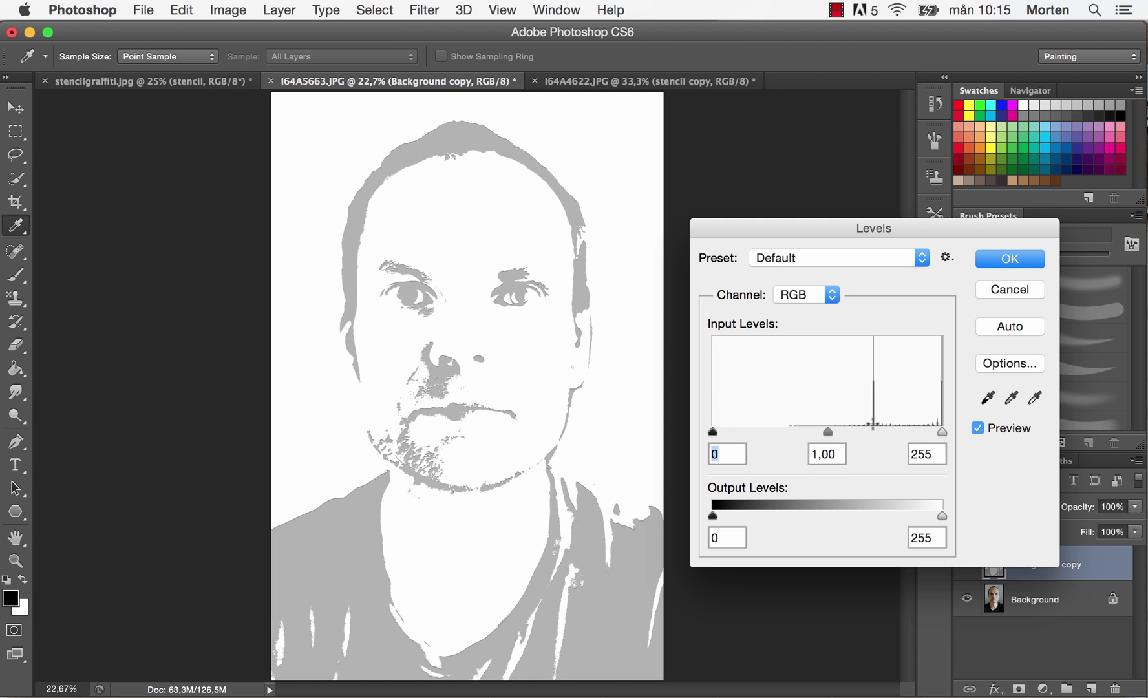
left_click_drag(712, 433, 909, 435)
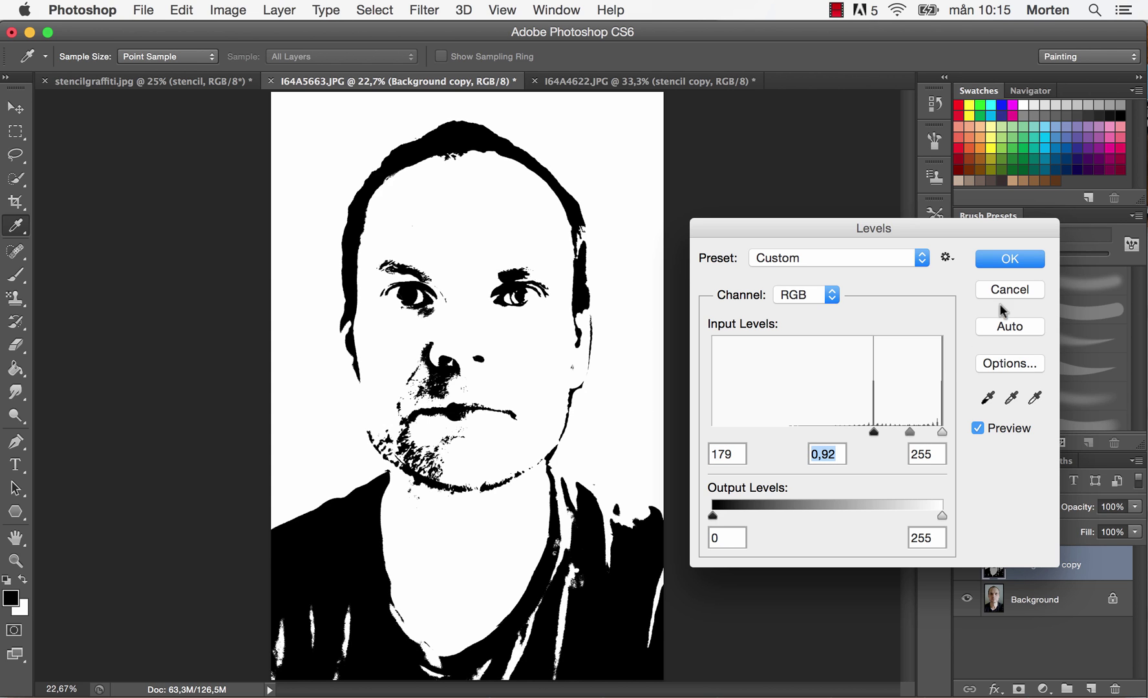
left_click(1010, 259)
key("b")
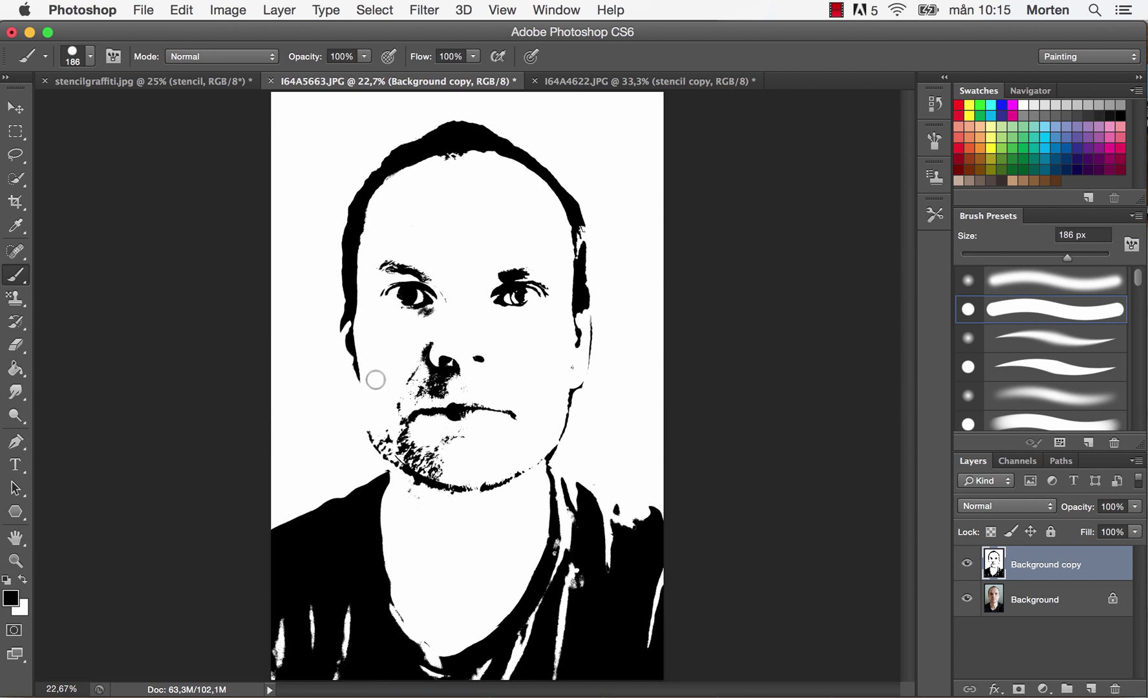
Paint white over the black specks on the chin and dab a white spot on the shirt
left_click(23, 581)
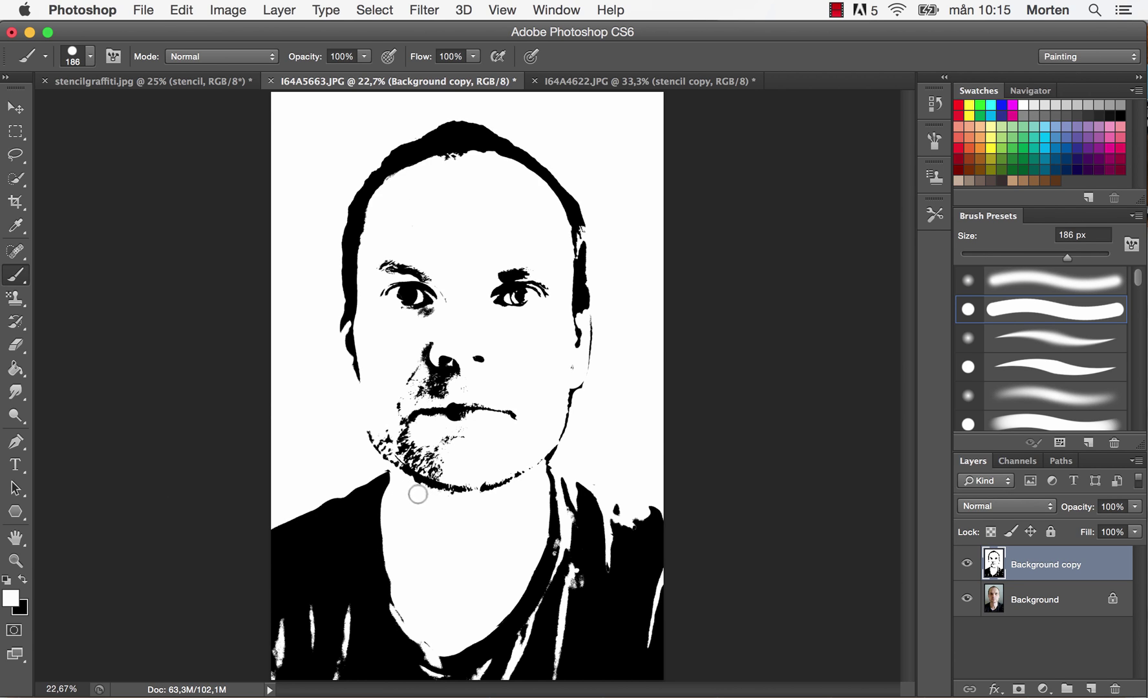
mouse_move(446, 468)
left_mouse_down()
mouse_move(436, 442)
mouse_move(411, 444)
left_mouse_up()
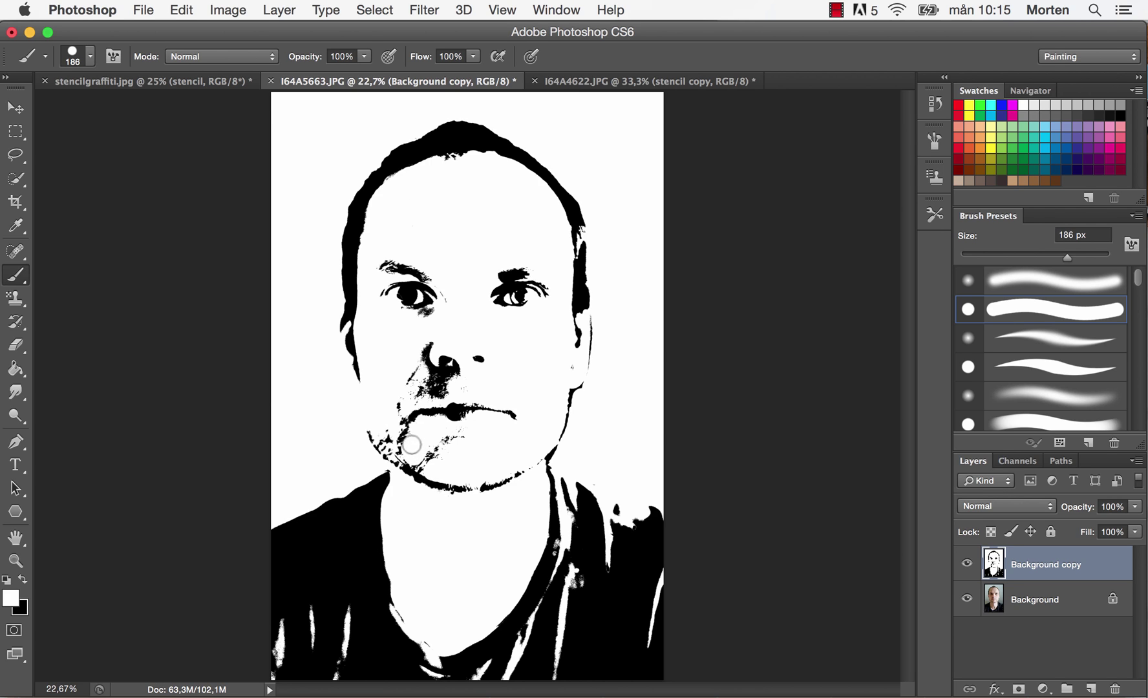
left_click(575, 575)
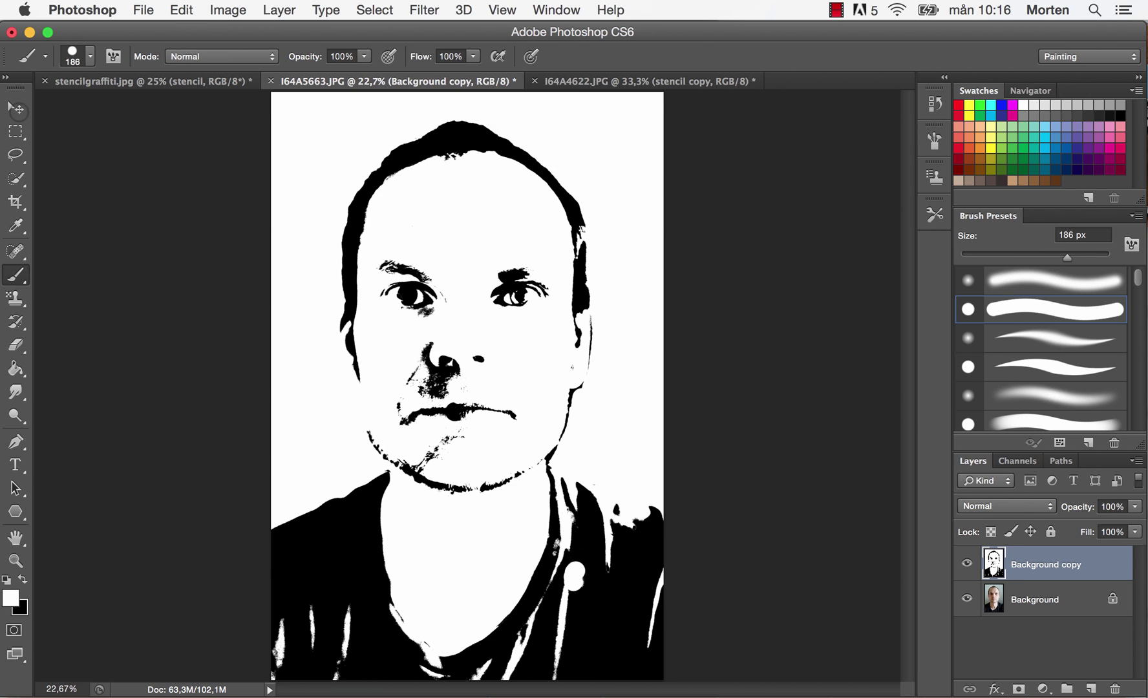
left_click(16, 108)
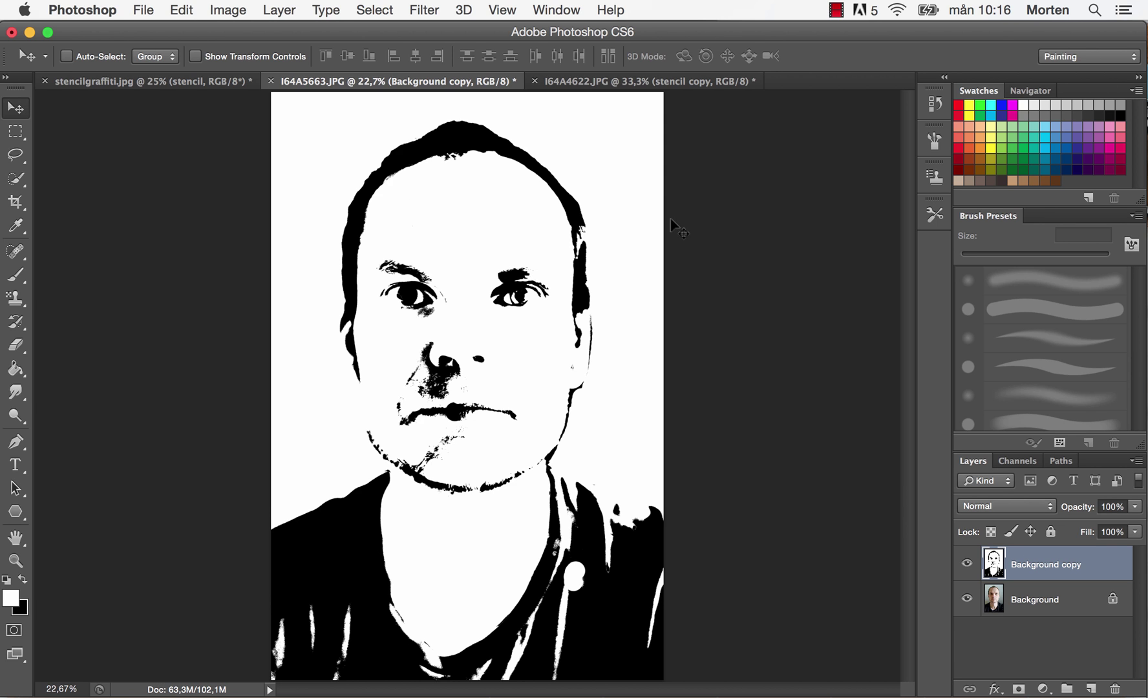
Magnify the portrait to 100% around the eyes with the Brush tool active
key("super+plus")
key("super+plus")
key("super+plus")
key("super+plus")
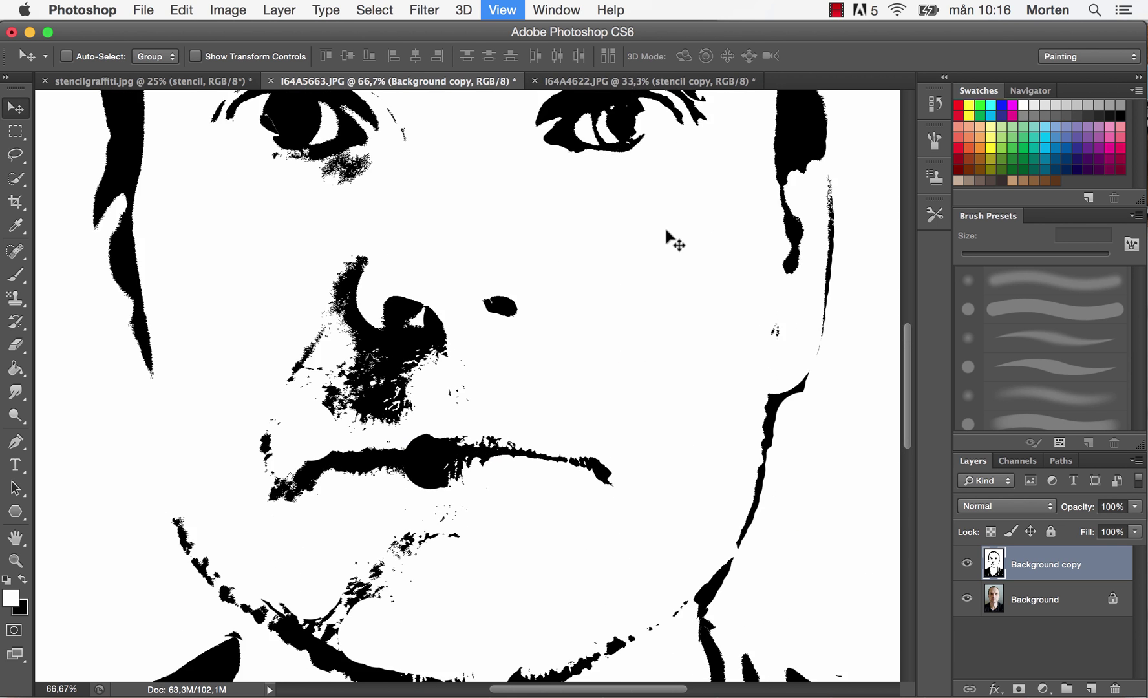
key("super+plus")
scroll(669, 239, "up", 2)
scroll(670, 239, "right", 3)
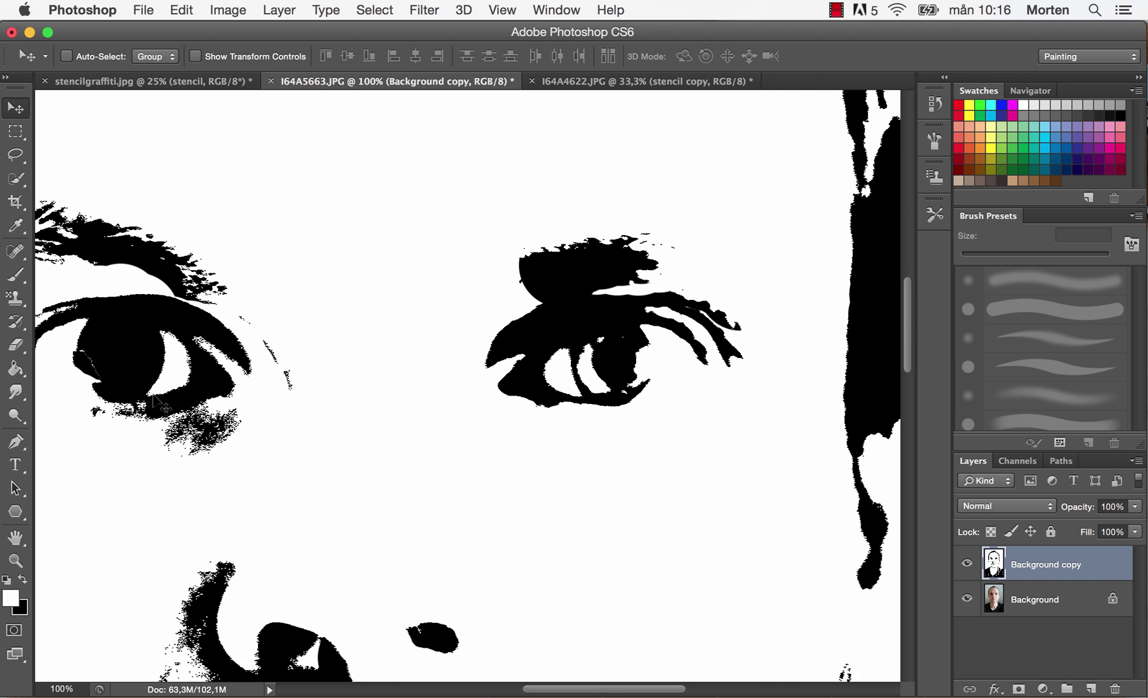
scroll(181, 398, "left", 5)
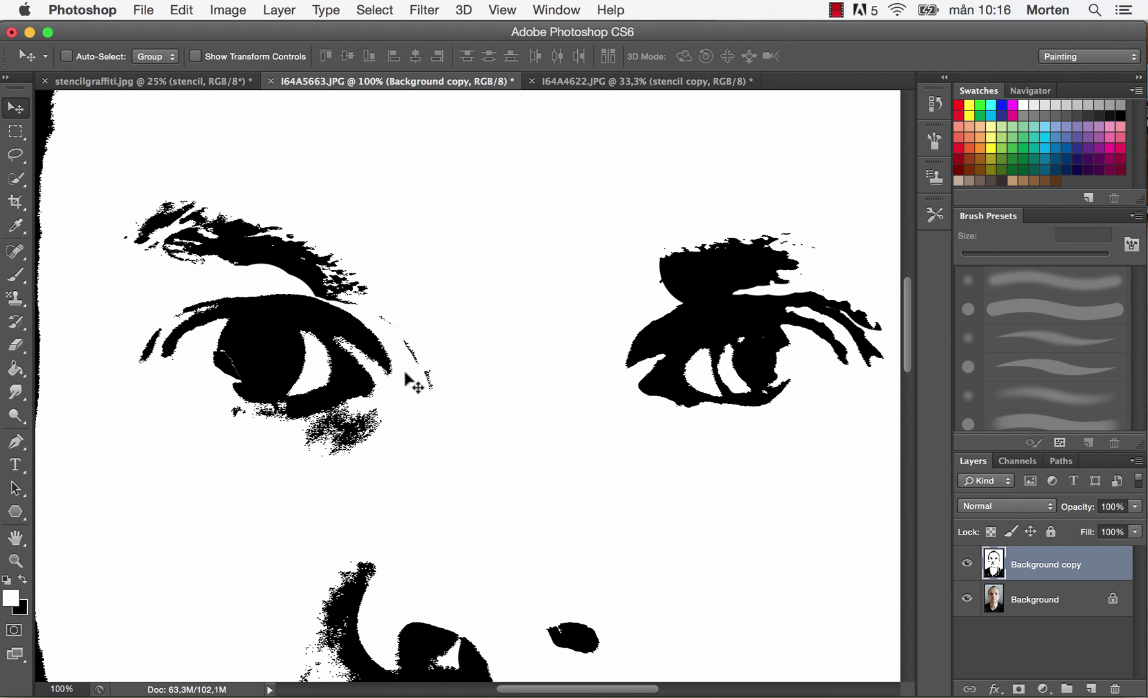
left_click(24, 292)
left_click(20, 279)
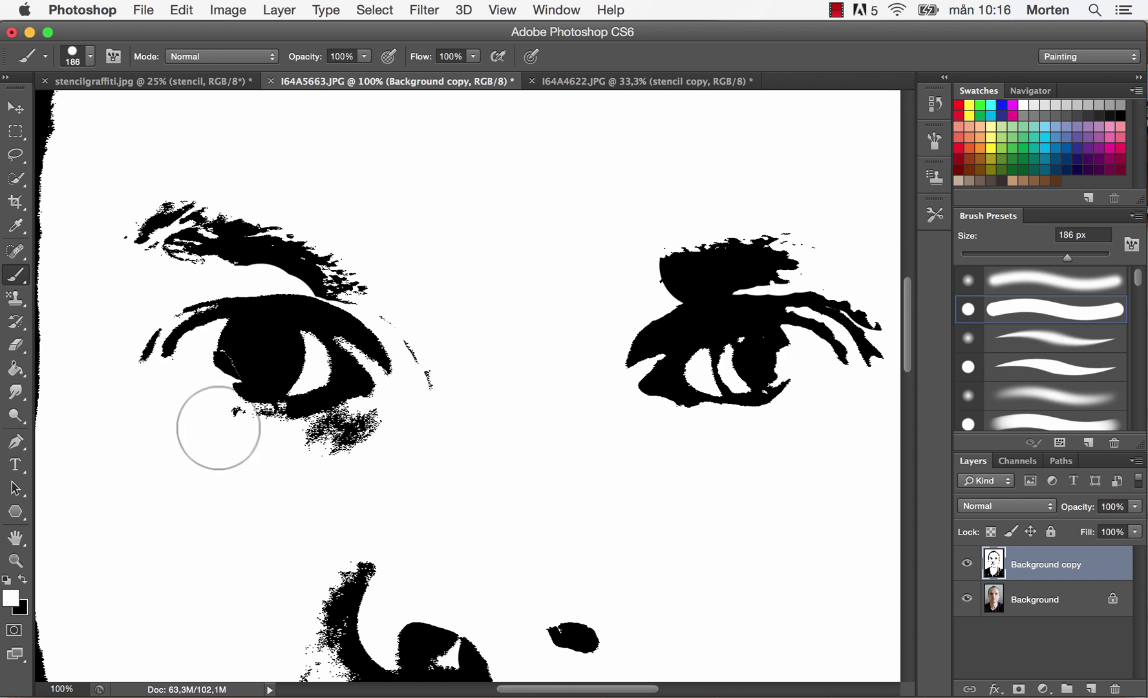
Shrink the brush size to 10 px
left_click(90, 56)
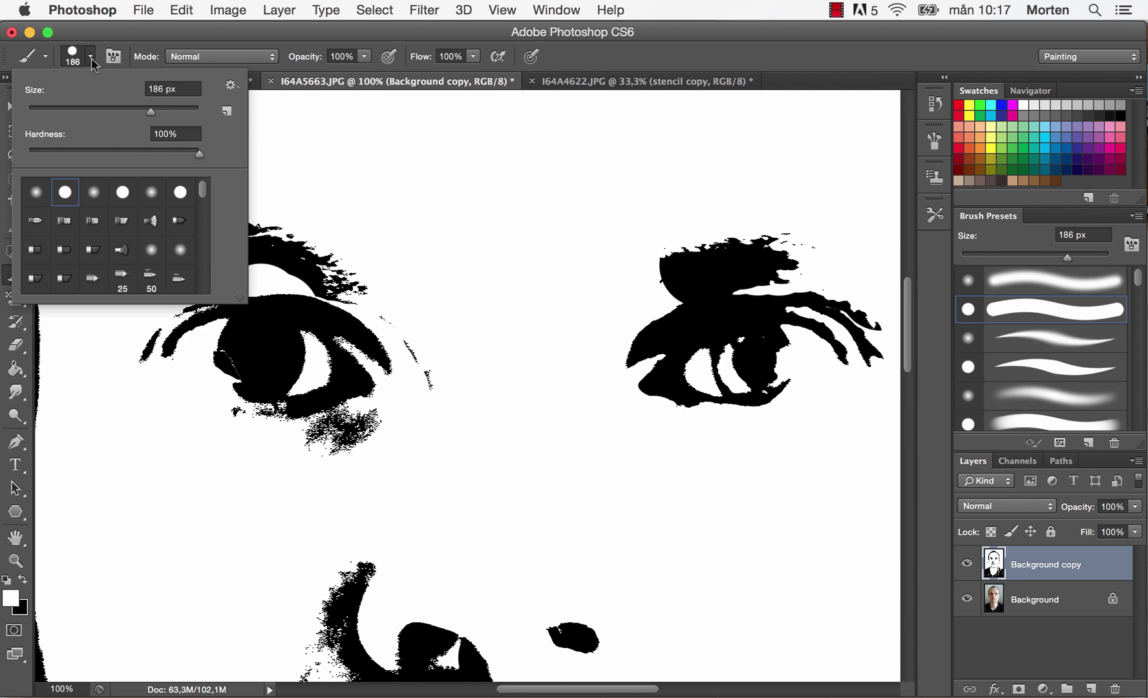
left_click_drag(151, 109, 34, 107)
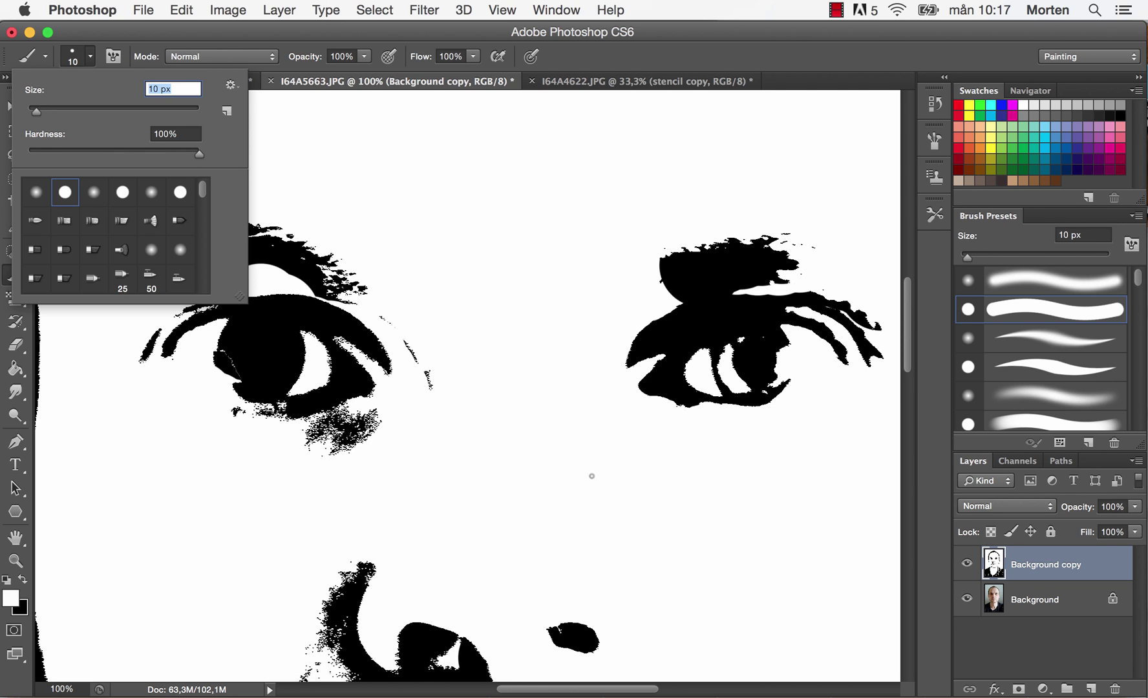
left_click(300, 390)
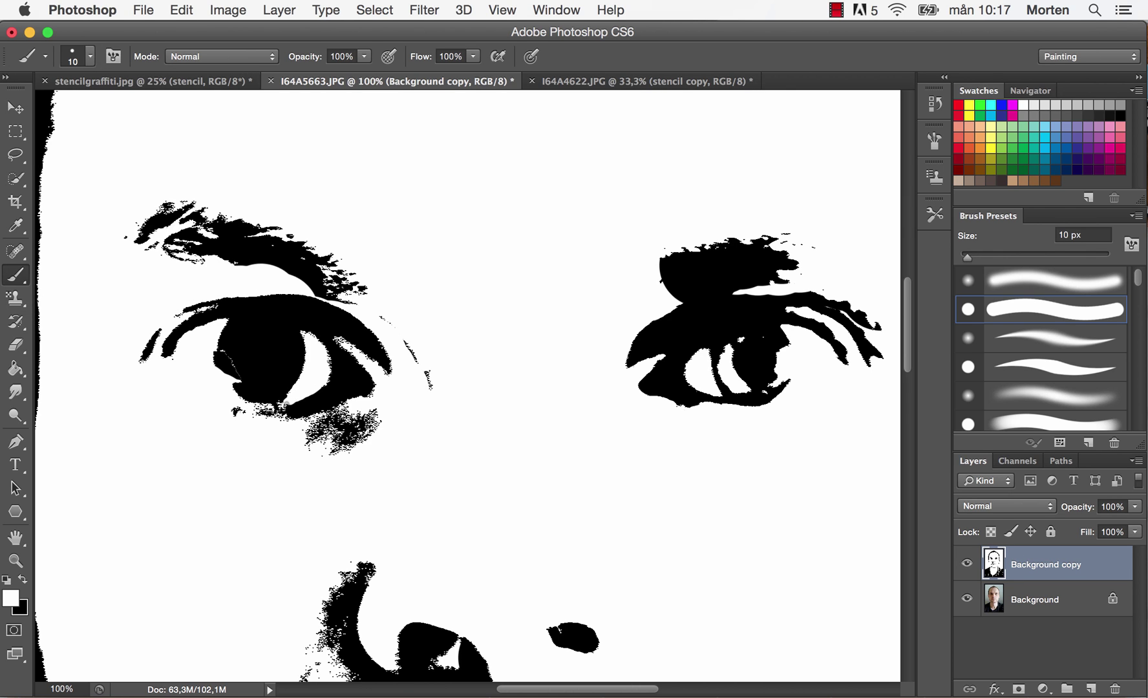
Paint white along the lower lids, inside the right eye and in the nostril
mouse_move(286, 404)
left_mouse_down()
mouse_move(277, 407)
mouse_move(290, 394)
mouse_move(232, 410)
mouse_move(247, 411)
left_mouse_up()
left_click_drag(709, 390, 747, 407)
mouse_move(741, 337)
left_mouse_down()
mouse_move(730, 345)
mouse_move(749, 392)
mouse_move(772, 384)
mouse_move(737, 390)
left_mouse_up()
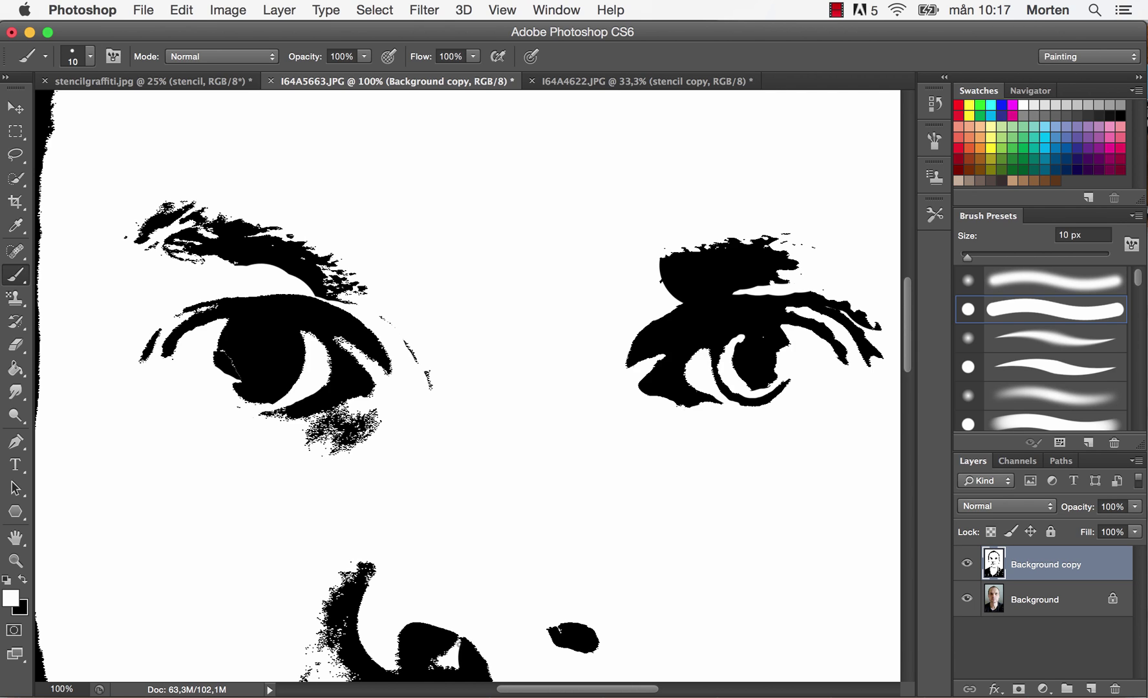
mouse_move(461, 635)
left_mouse_down()
mouse_move(439, 664)
mouse_move(446, 654)
left_mouse_up()
Scroll around the portrait, then fit the whole image on screen
scroll(449, 600, "down", 10)
scroll(450, 600, "left", 5)
scroll(449, 600, "down", 20)
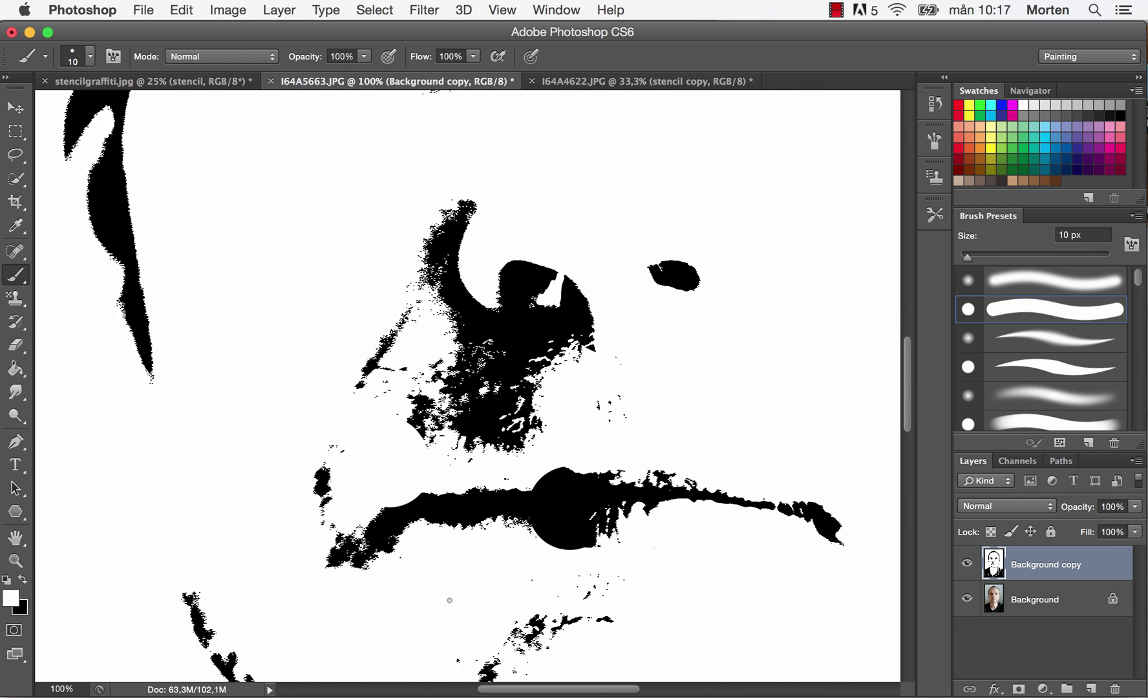
scroll(449, 600, "down", 2)
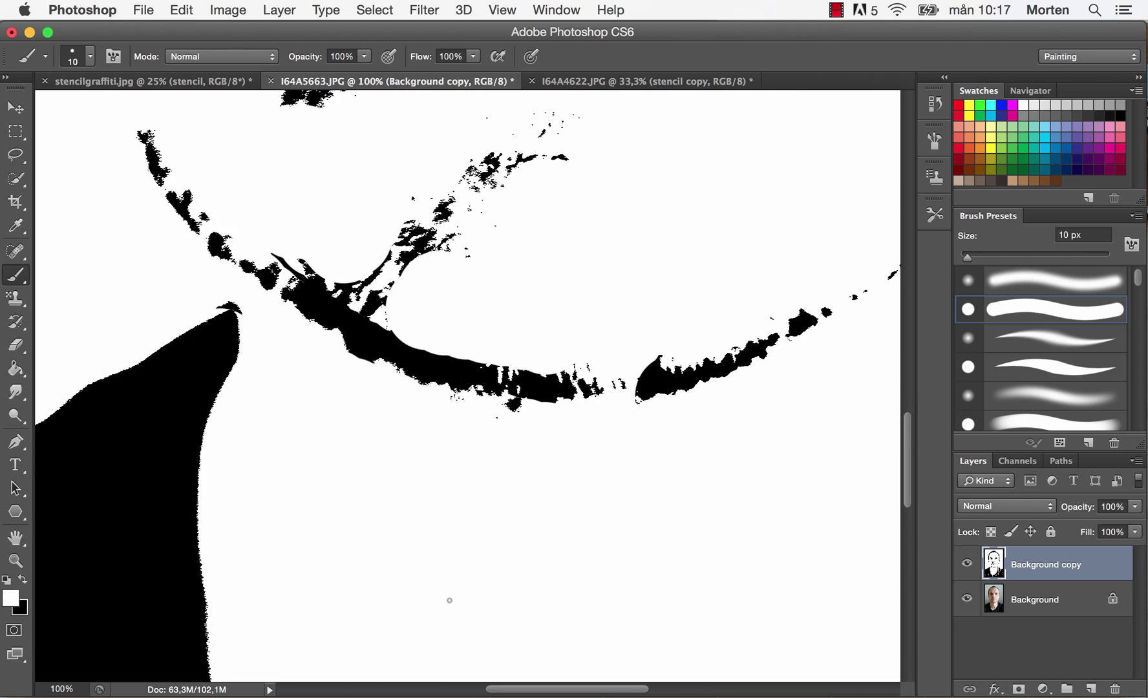
scroll(449, 600, "right", 12)
scroll(449, 600, "up", 4)
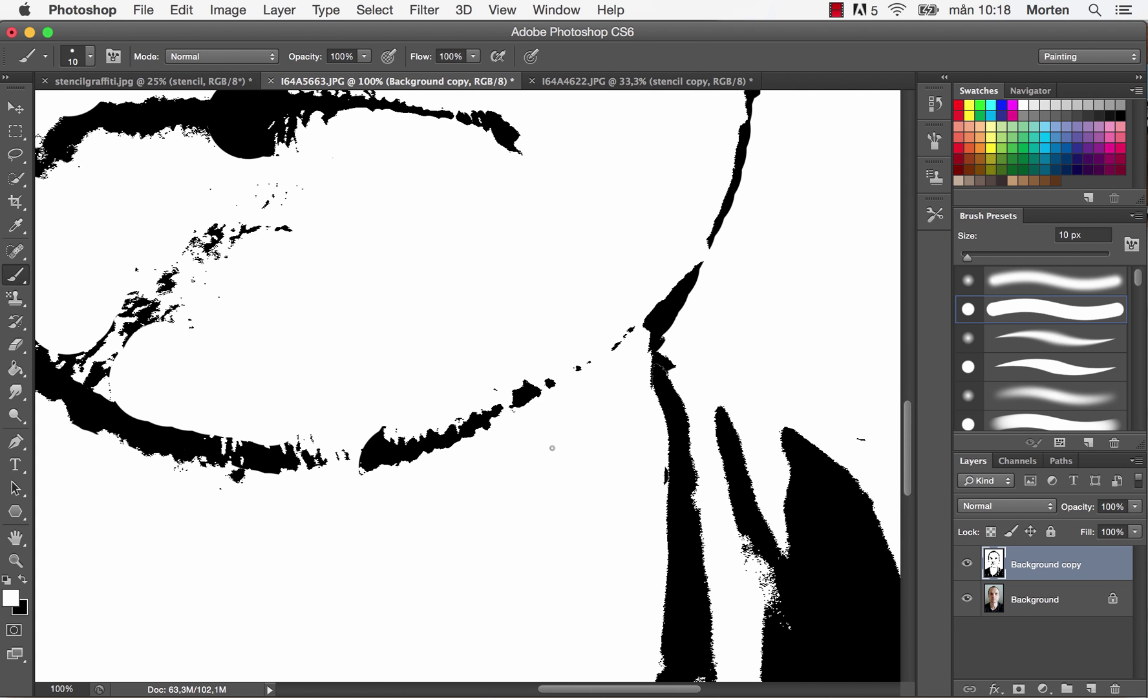
scroll(552, 448, "up", 10)
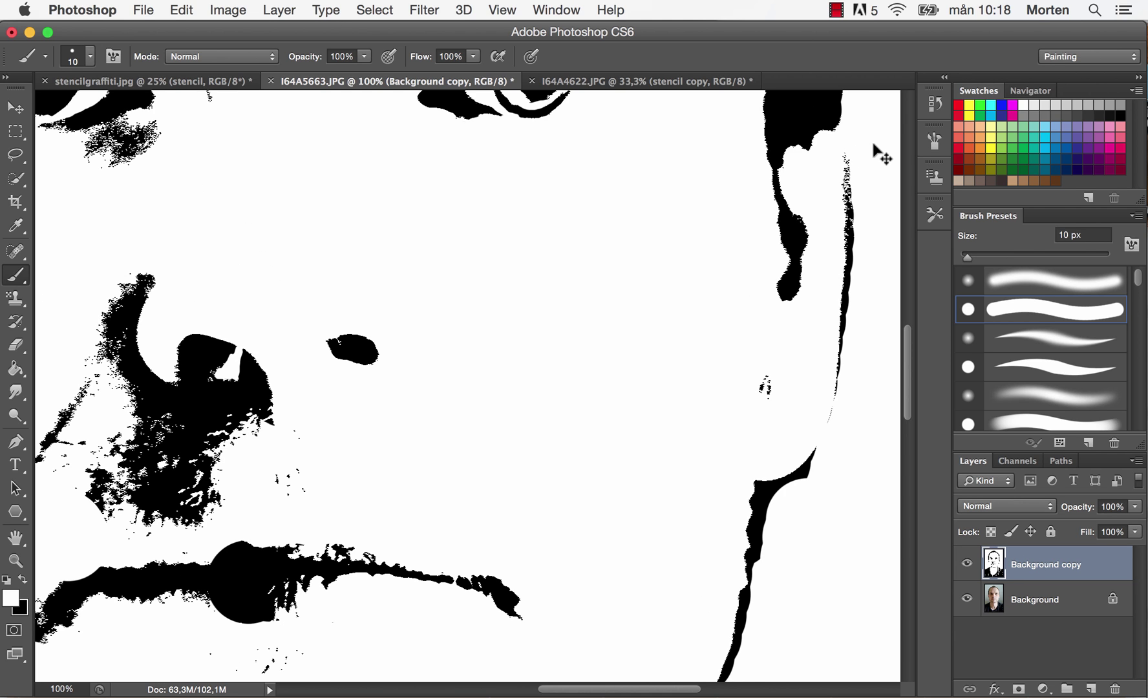
key("super+0")
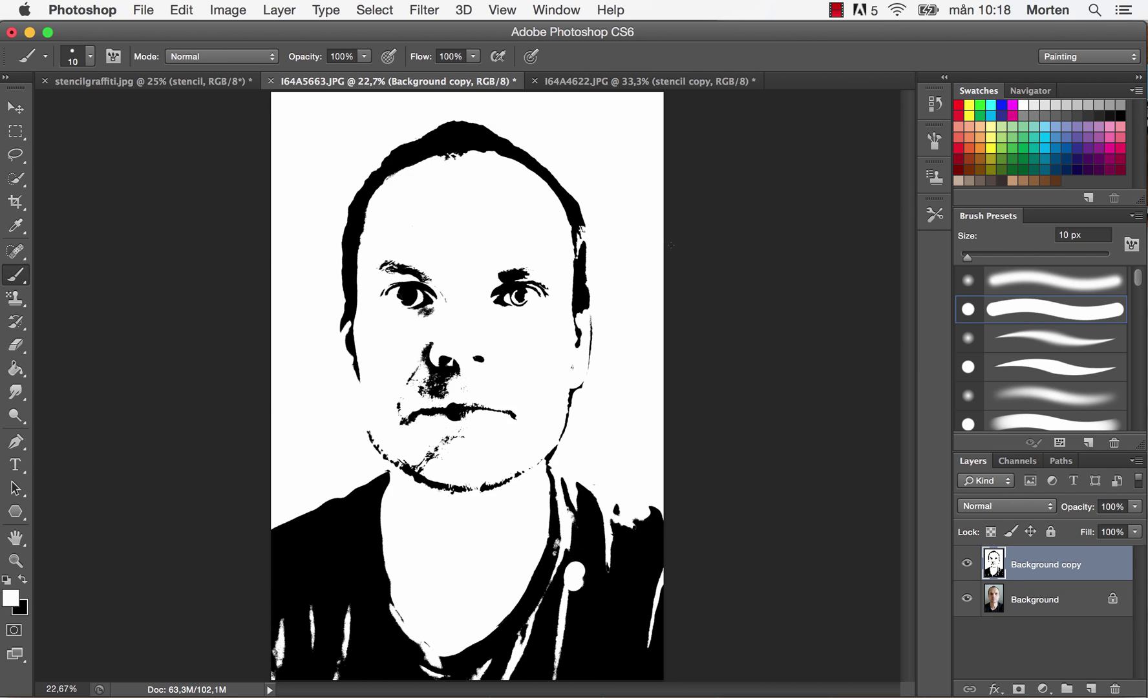